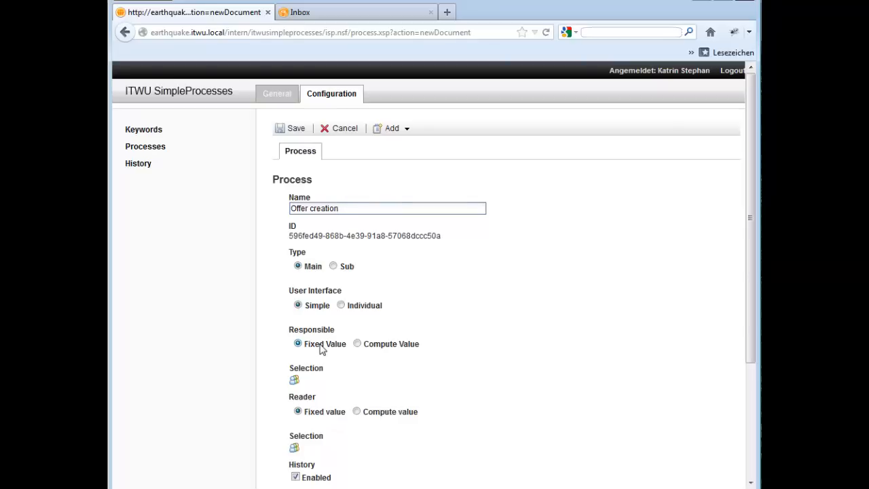
Assign the signed-in account's person as the fixed responsible of the Offer creation process, searching the directory by first name.
click(295, 380)
text(Katrin)
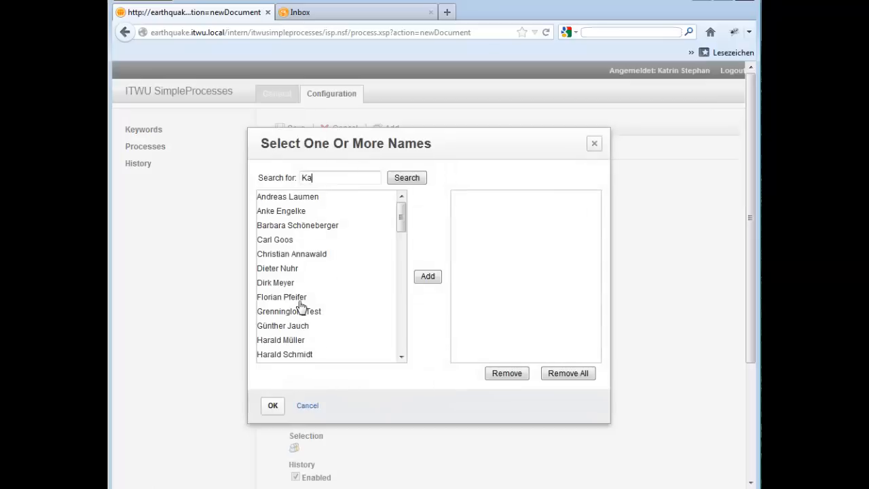
key(Return)
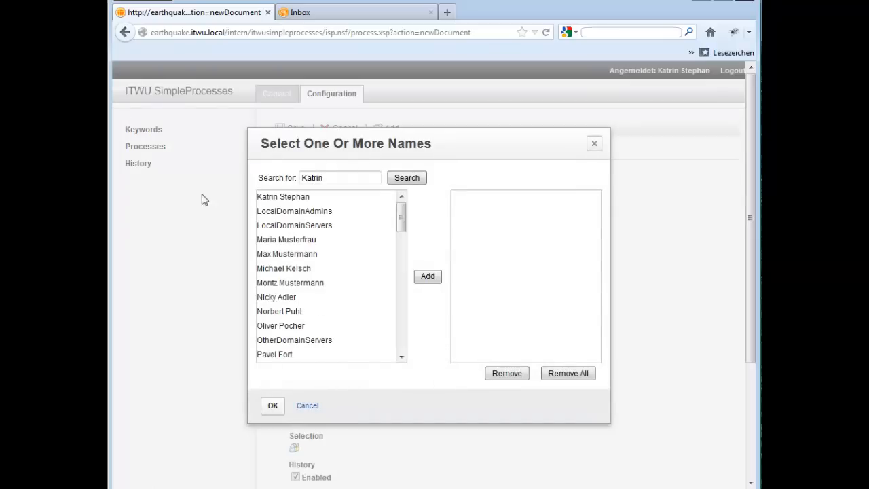
double_click(266, 196)
click(272, 406)
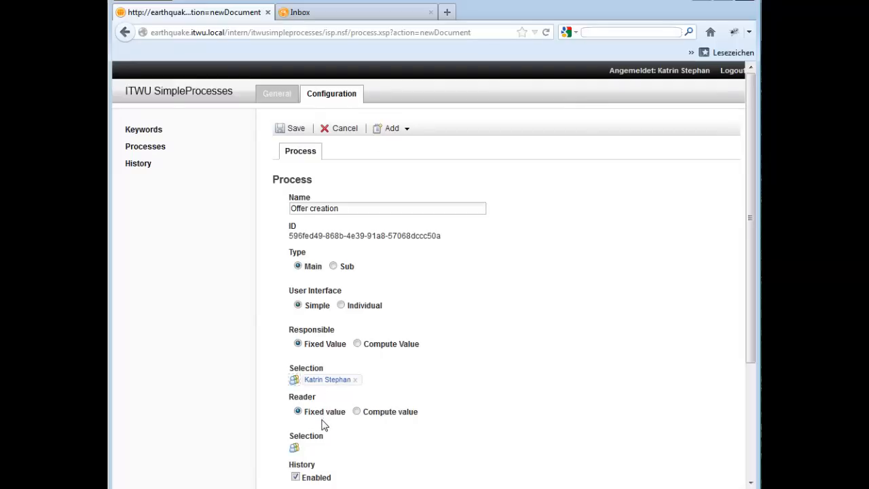
Set the process's fixed reader to the group #ITWU.Employees, found by searching for #ITWU.
click(294, 448)
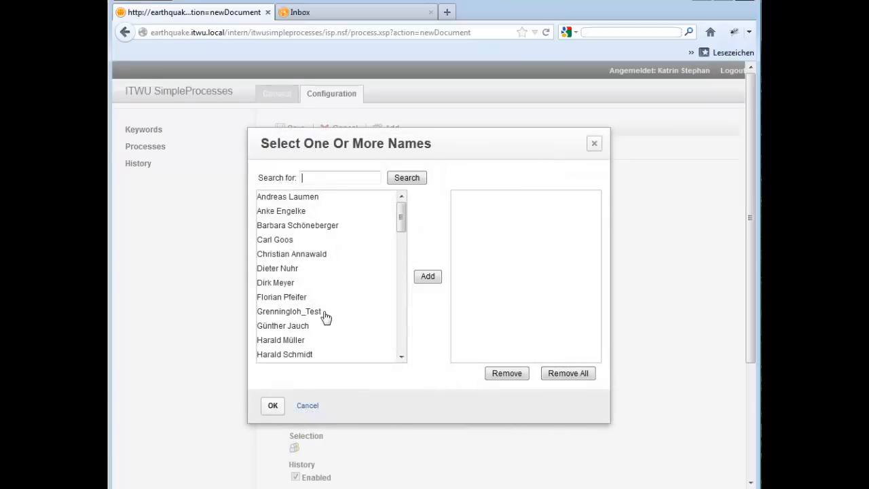
text(#ITWU)
key(Return)
double_click(303, 242)
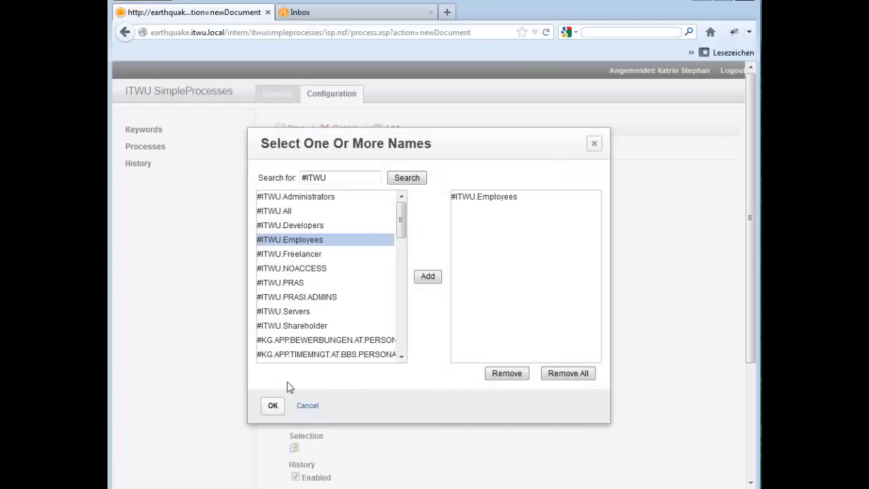
click(272, 405)
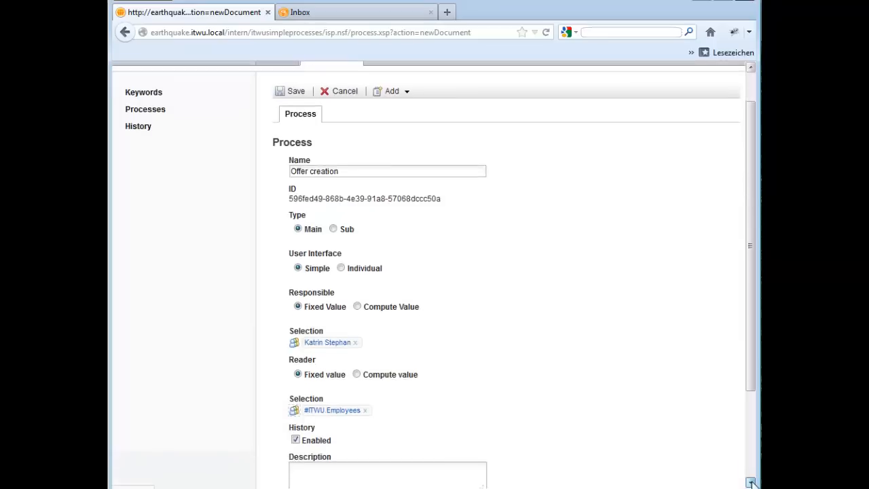
Set the process's initiators to the group #ITWU.Employees and save the process.
click(751, 483)
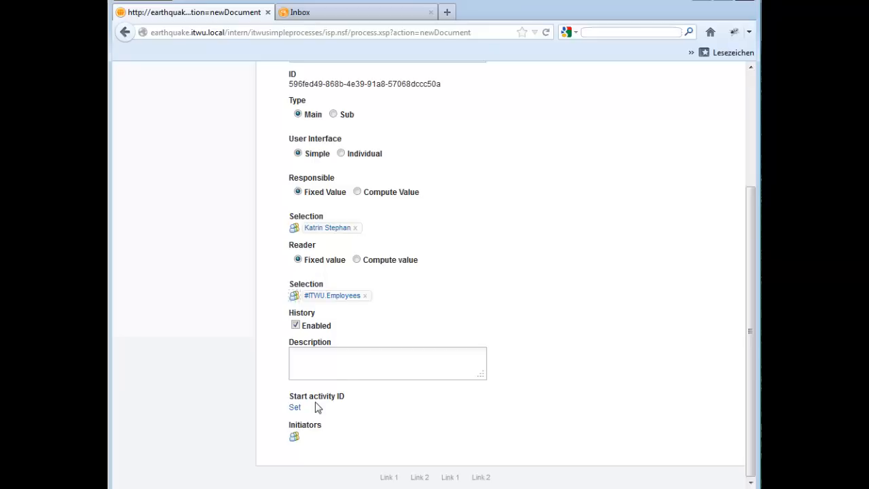
click(294, 436)
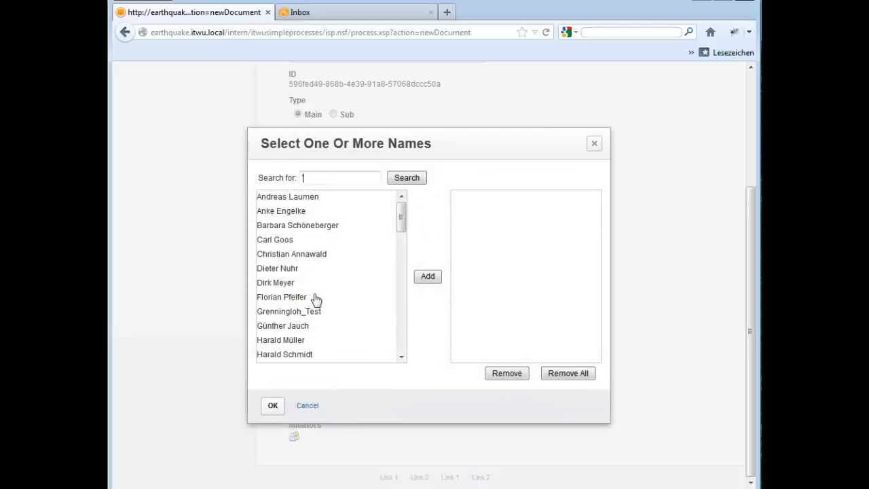
text(#ITWU)
double_click(306, 240)
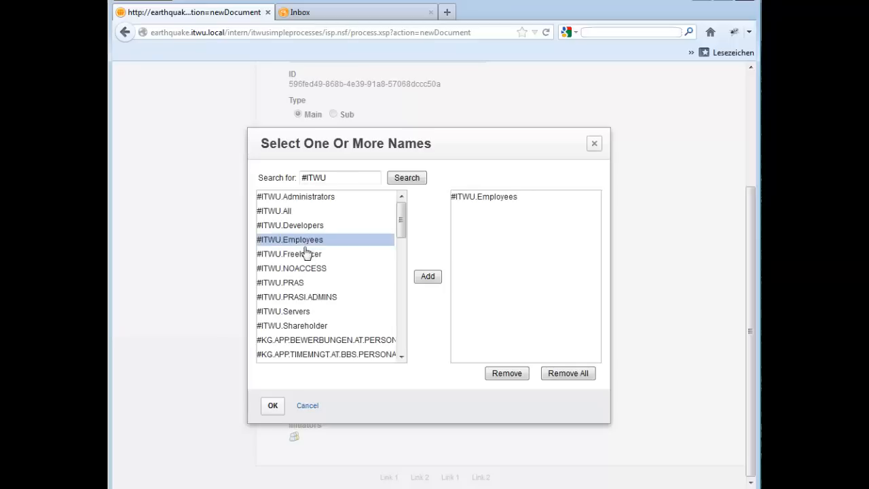
click(272, 406)
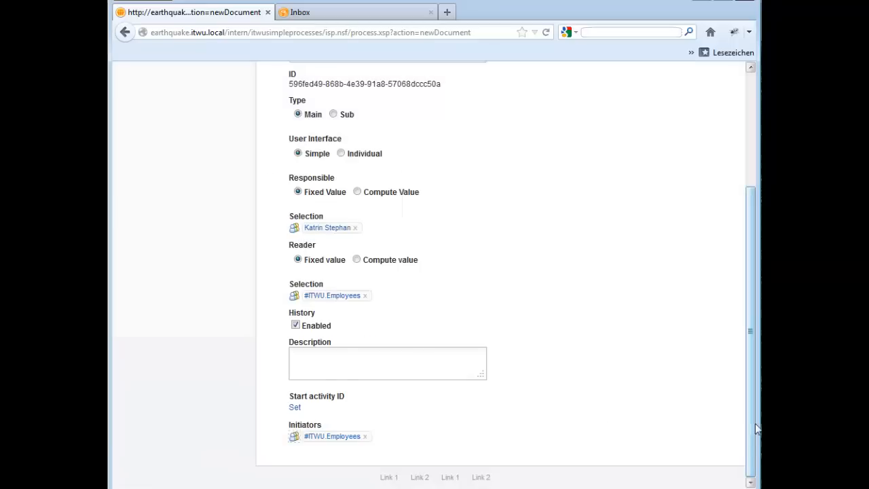
drag(750, 423, 750, 277)
click(295, 129)
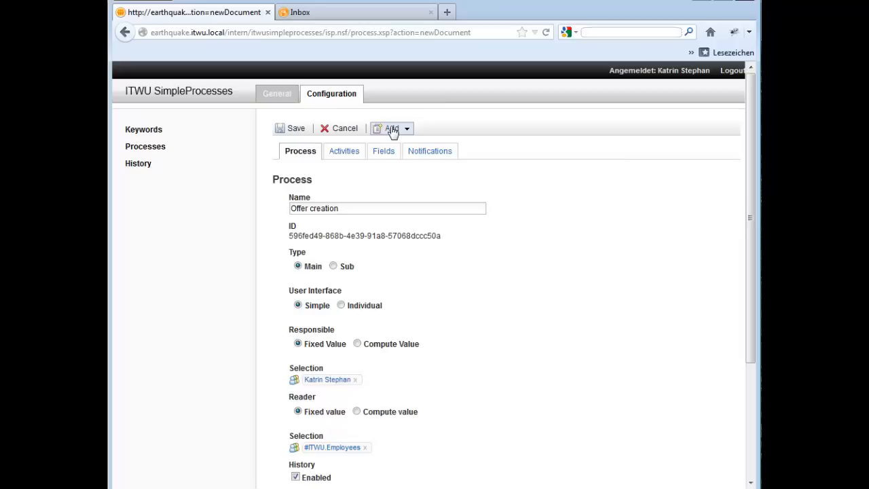
Add an activity named "01 create the offer" to the Offer creation process.
click(393, 129)
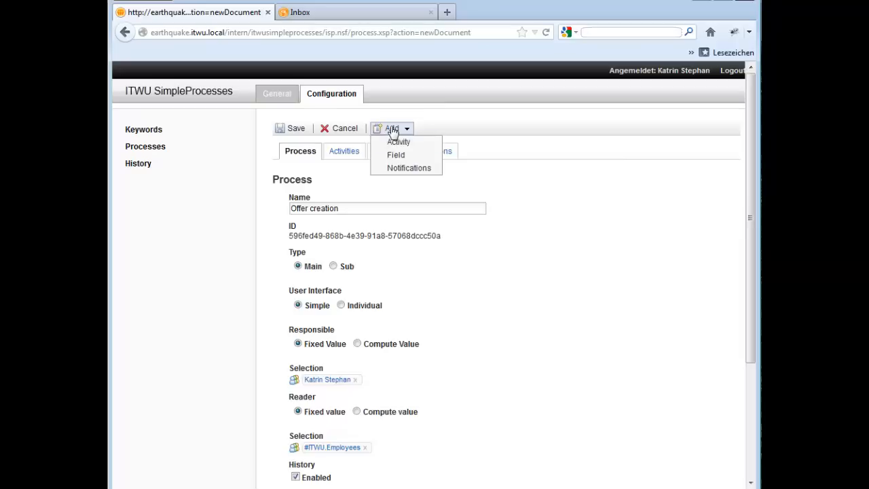
click(399, 144)
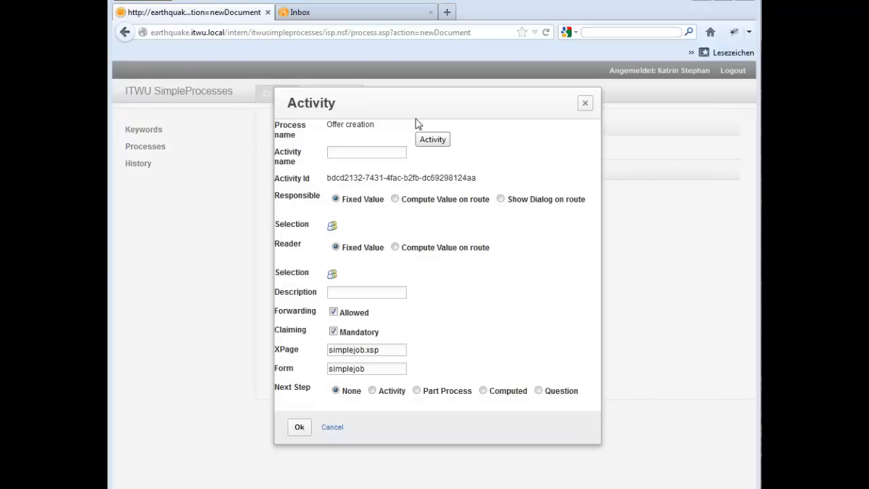
click(342, 154)
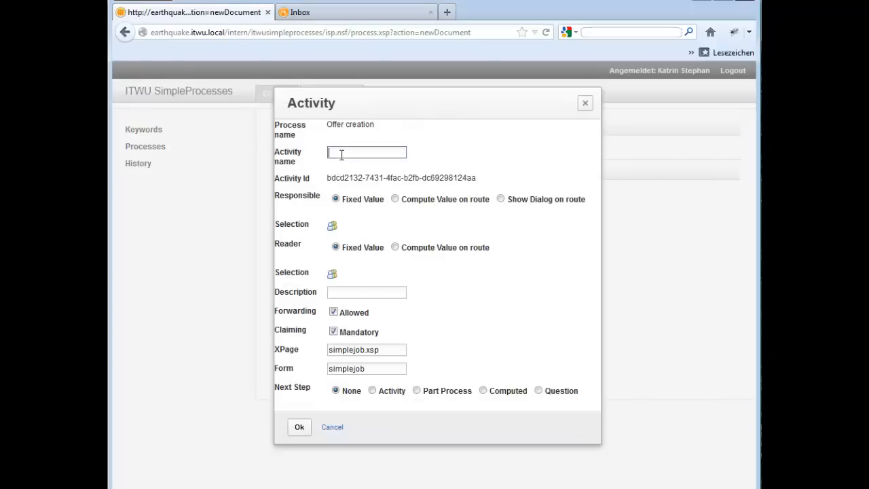
text(01 create the offer)
Set the fixed responsible of the "01 create the offer" activity to #ITWU.Employees.
click(332, 226)
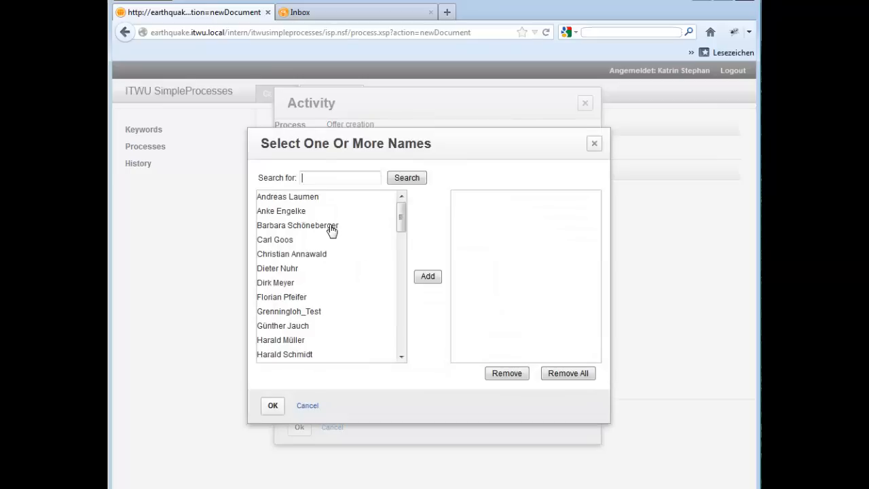
text(#ITWU)
key(Return)
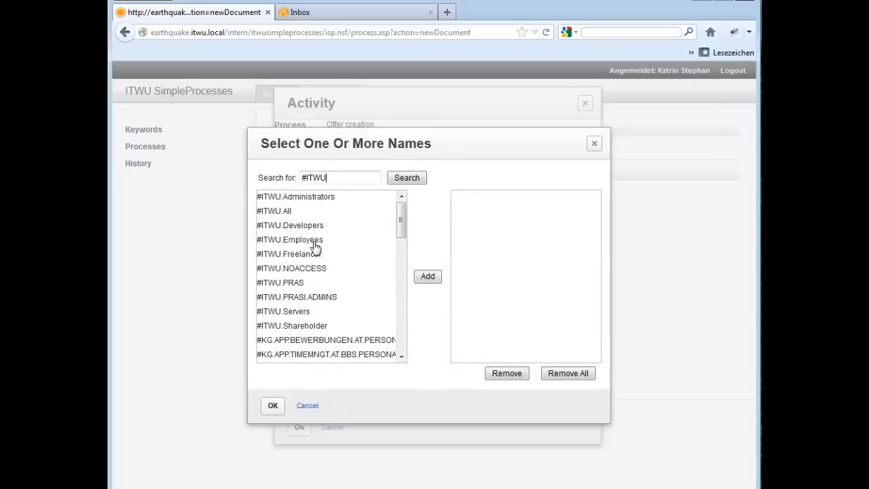
double_click(315, 243)
click(274, 406)
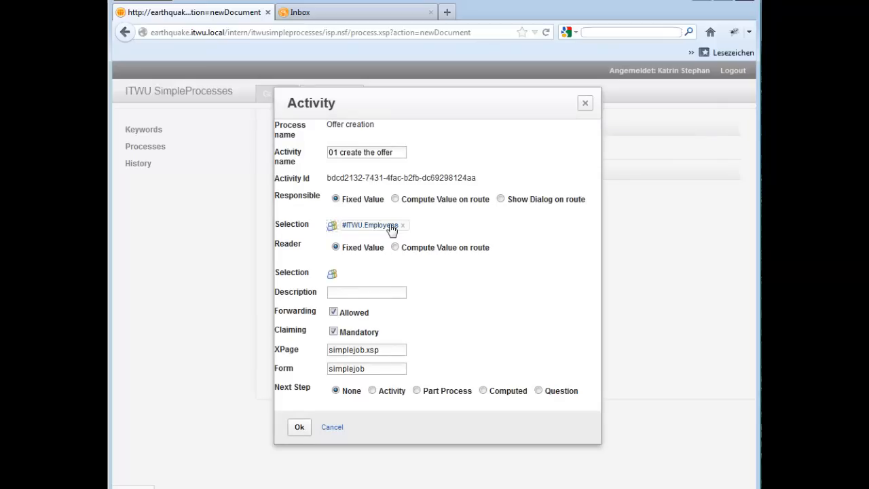
Set the fixed reader of "01 create the offer" to #ITWU.Employees and confirm the activity.
click(332, 274)
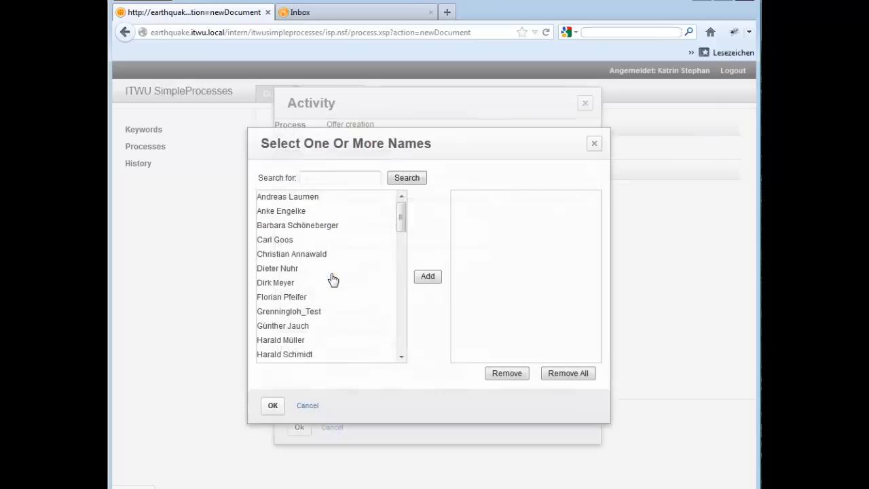
text(#ITWU)
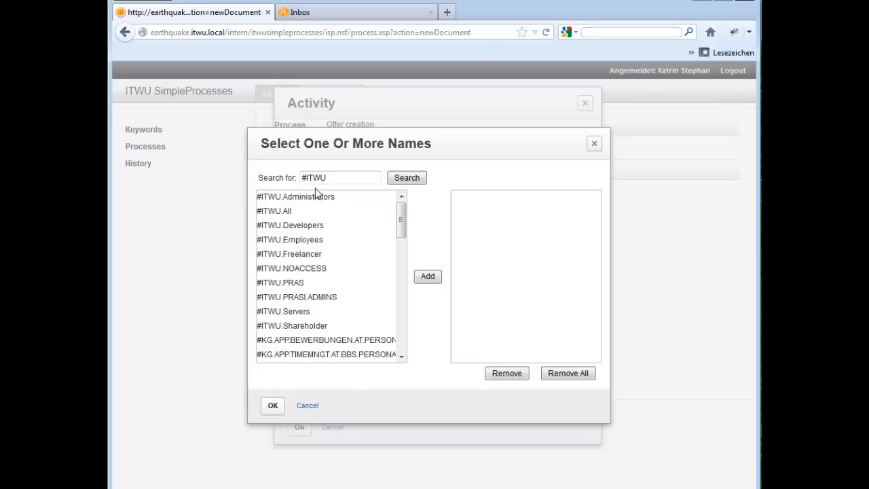
double_click(301, 240)
click(272, 405)
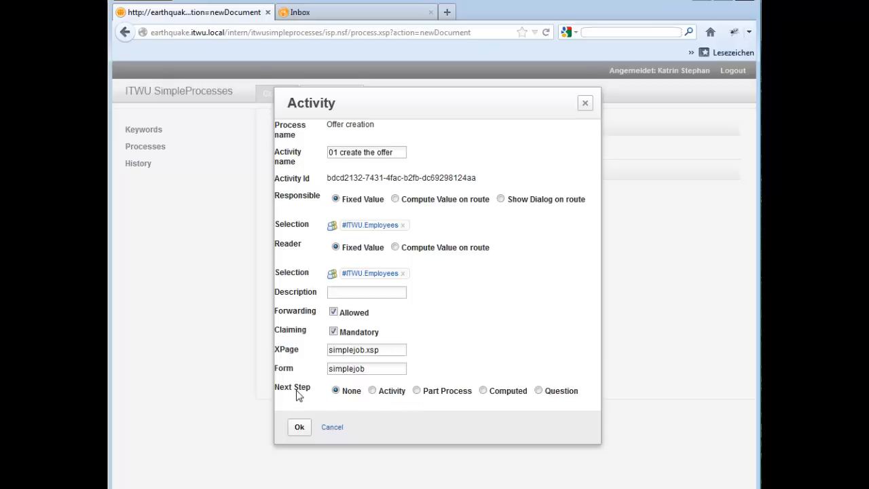
click(298, 427)
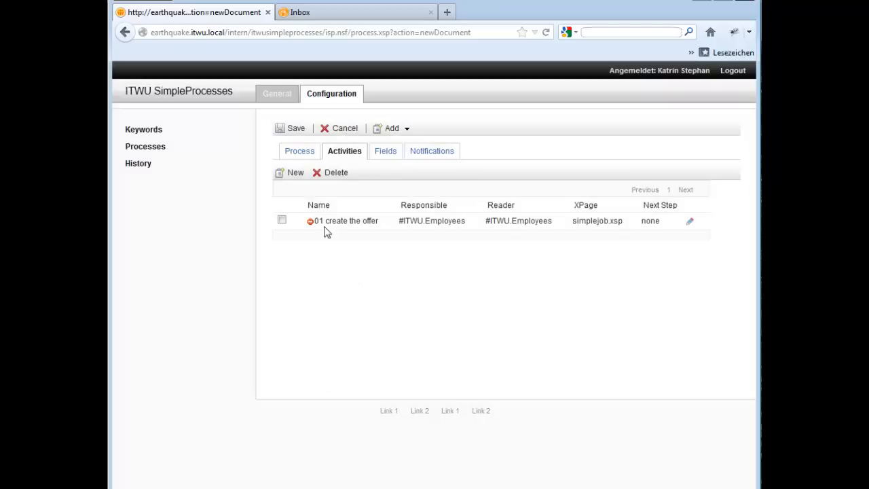
Create another activity for the process and name it "02 review the offer".
click(295, 174)
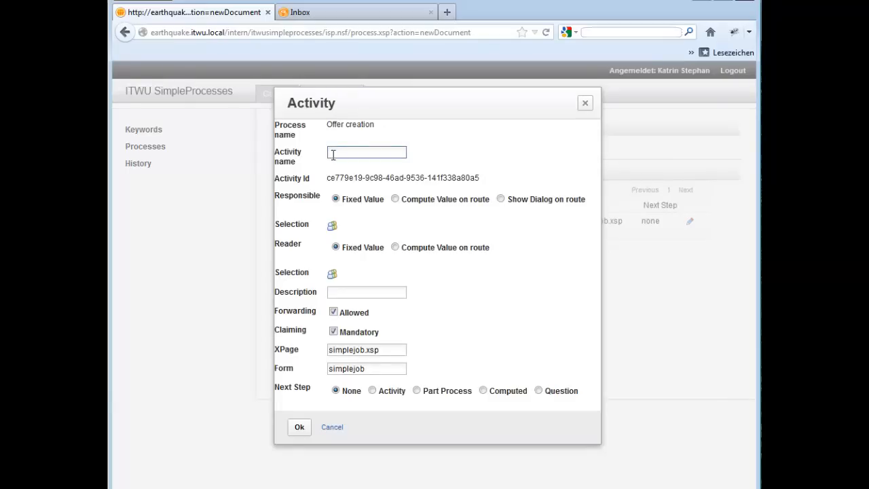
text(02 review)
text(the offer)
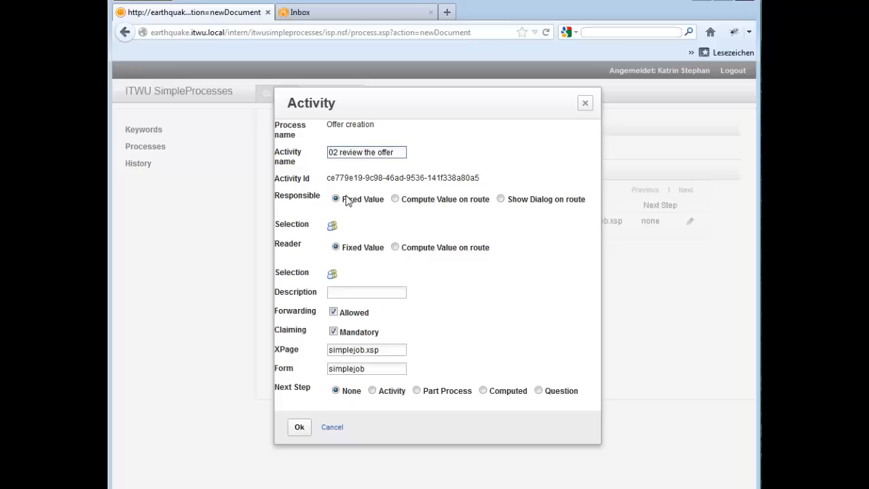
Set the review activity's responsible to Show Dialog on route, with the dialog choices limited to Selected.
click(411, 205)
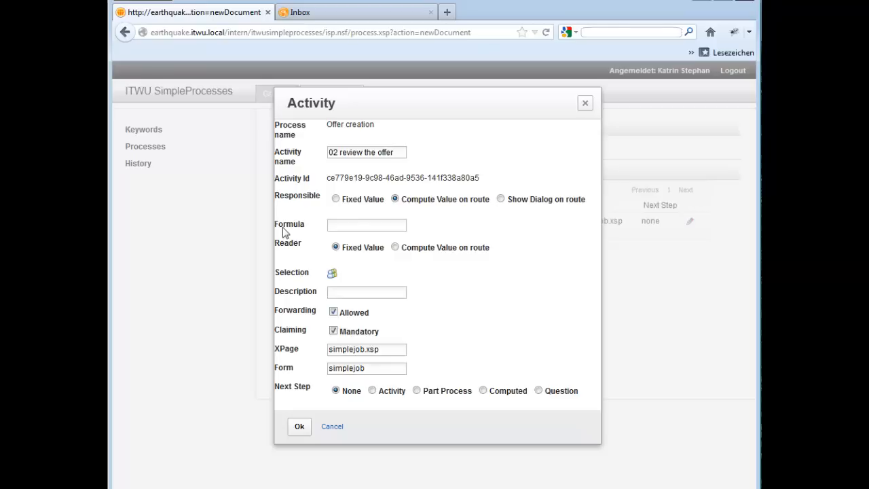
click(525, 205)
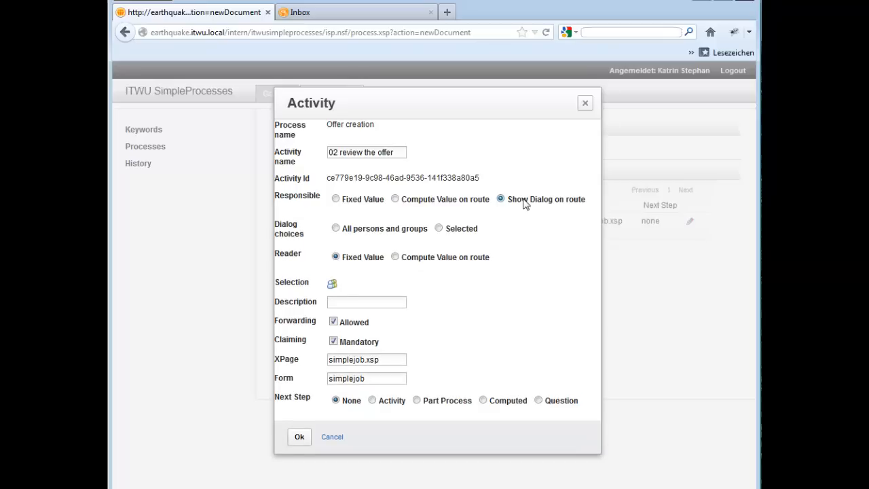
click(468, 229)
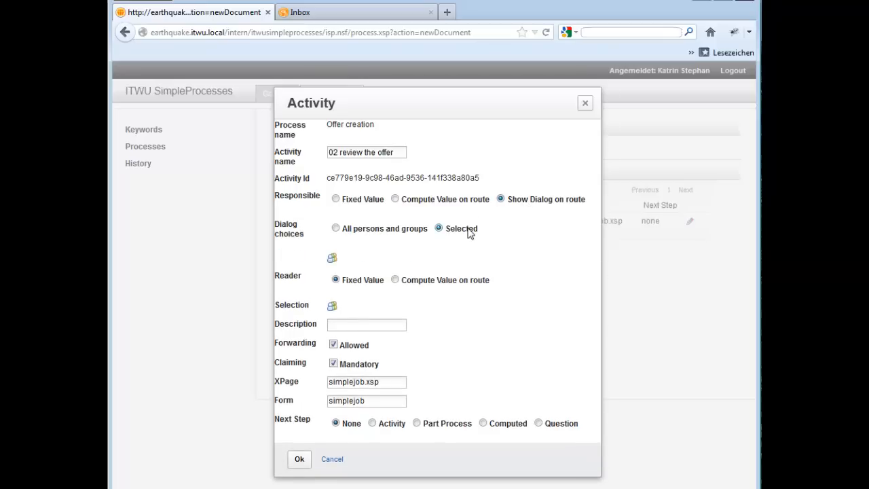
Add two people as the selected dialog choices for the review activity, finding the second by a first-name search.
click(334, 261)
double_click(287, 244)
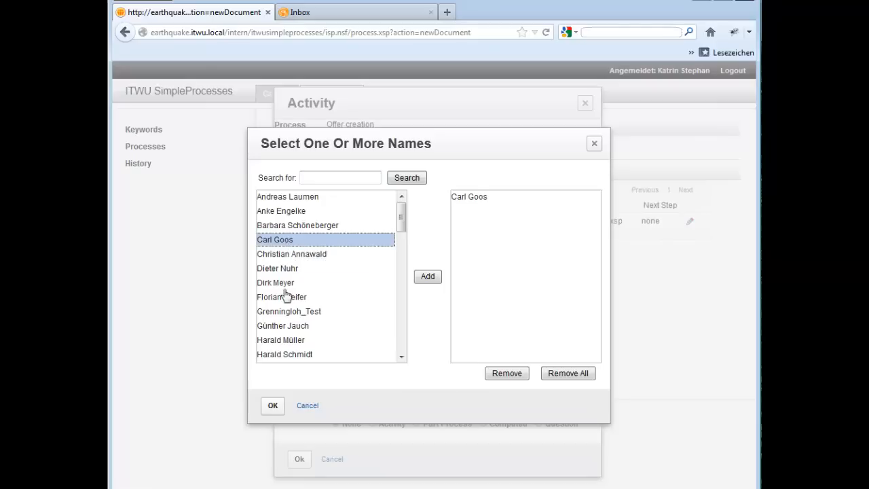
click(331, 176)
text(Stephan)
double_click(297, 197)
click(274, 407)
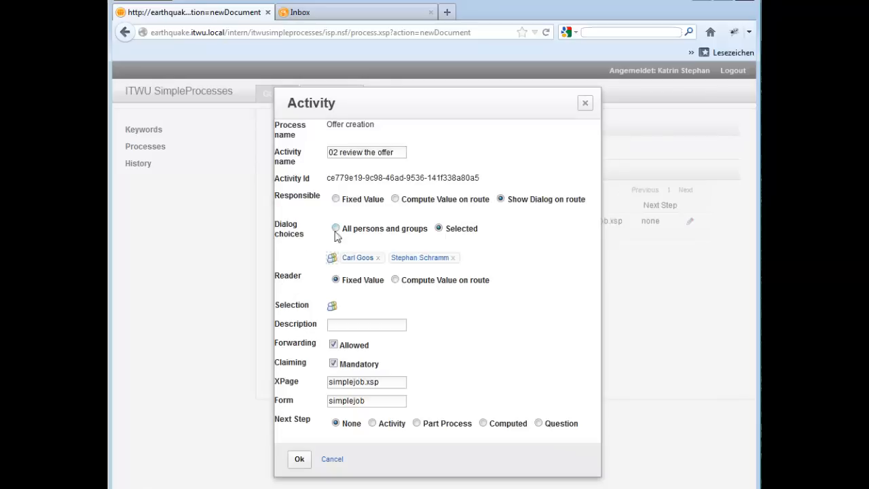
Set the fixed reader of "02 review the offer" to #ITWU.Employees and confirm the activity.
click(333, 307)
text(#ITWU)
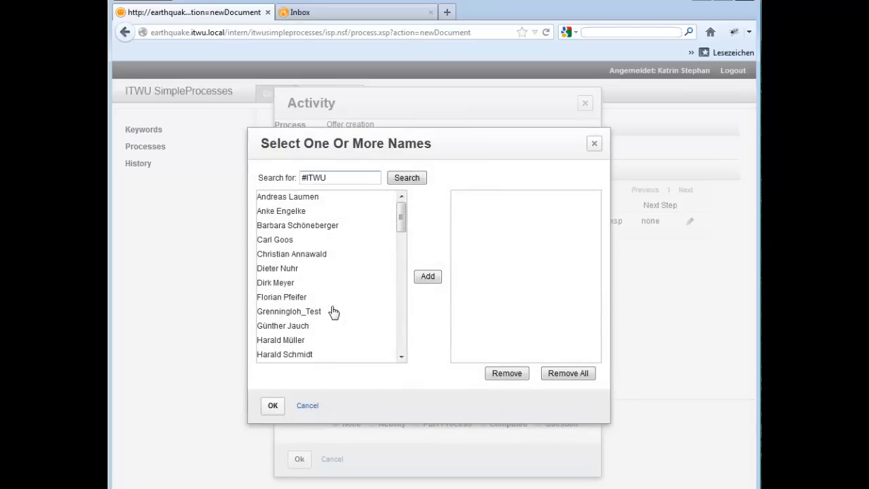
key(Return)
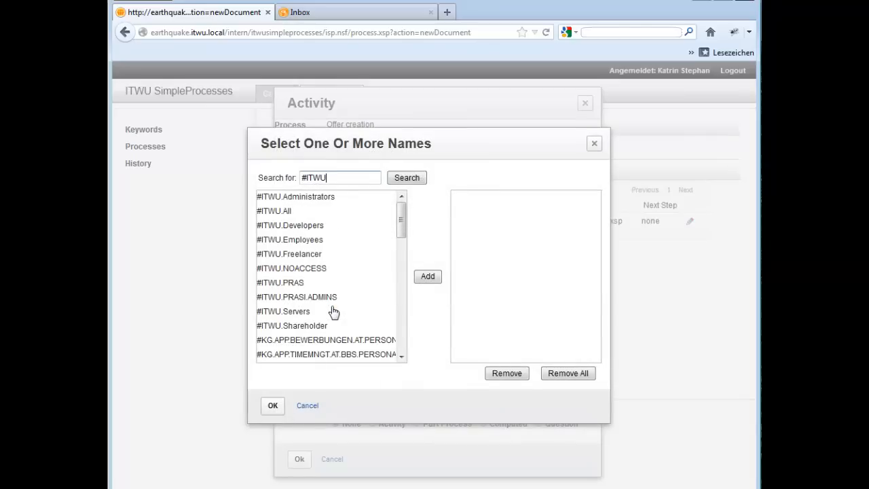
double_click(306, 241)
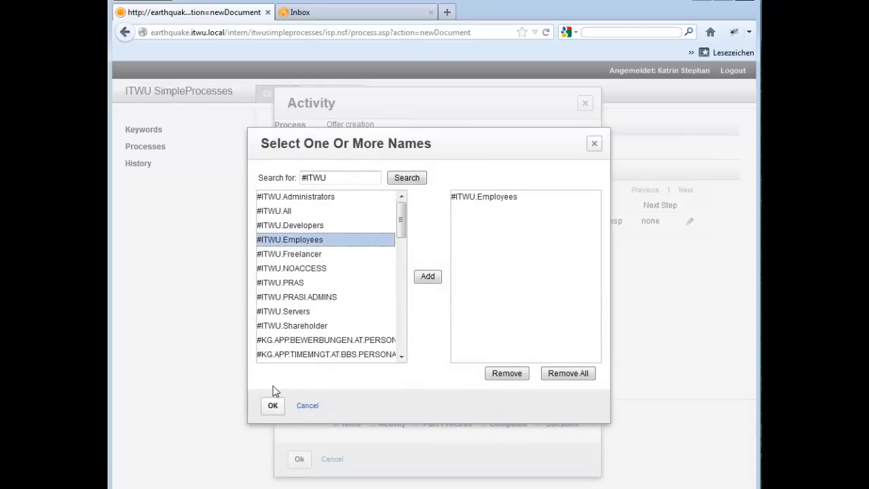
click(273, 405)
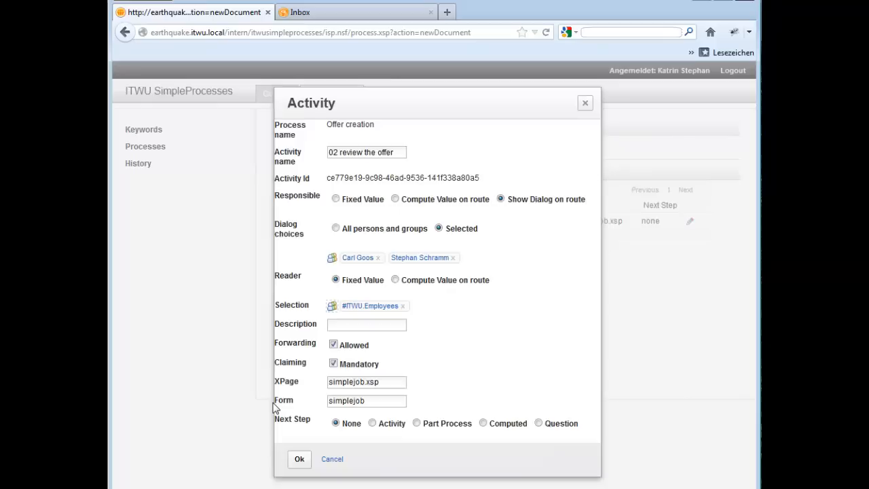
click(300, 460)
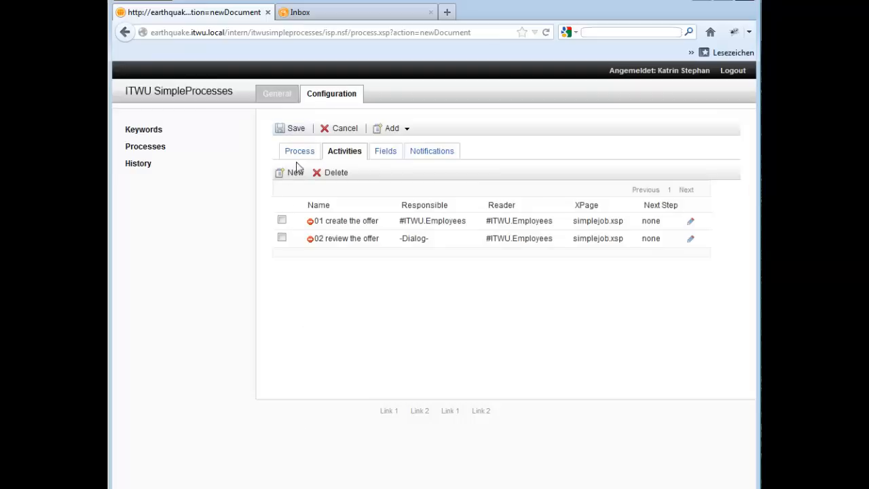
Create an activity named "02.1 edit the offer" whose responsible is computed on route with the formula Creator.
click(299, 172)
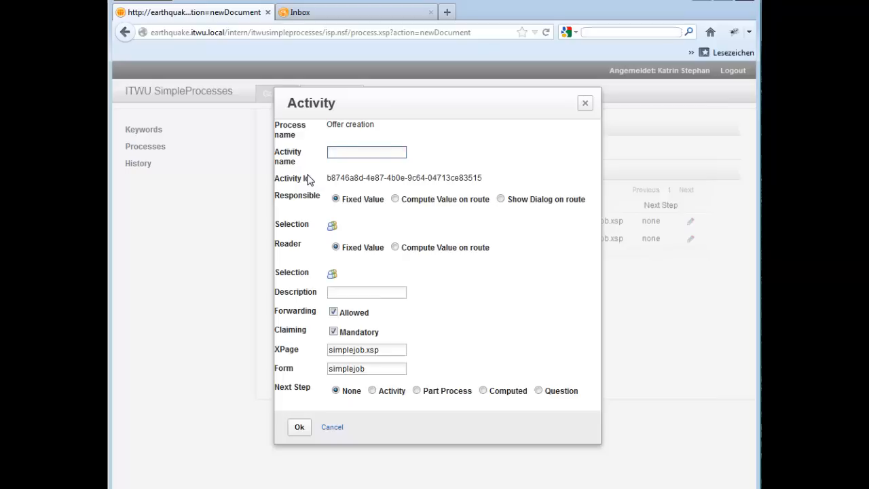
click(334, 156)
text(02.1 edit the offer)
click(396, 201)
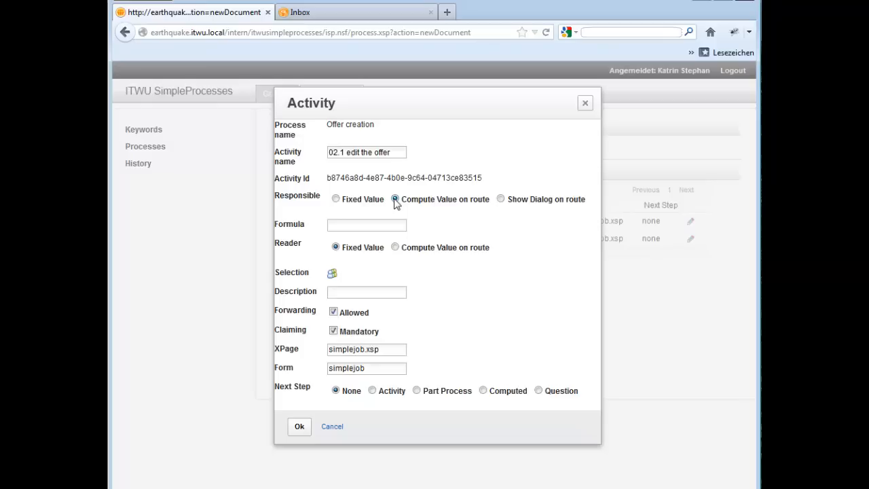
click(345, 224)
text(Creator)
Set the fixed reader of "02.1 edit the offer" to #ITWU.Employees and confirm the activity.
click(332, 275)
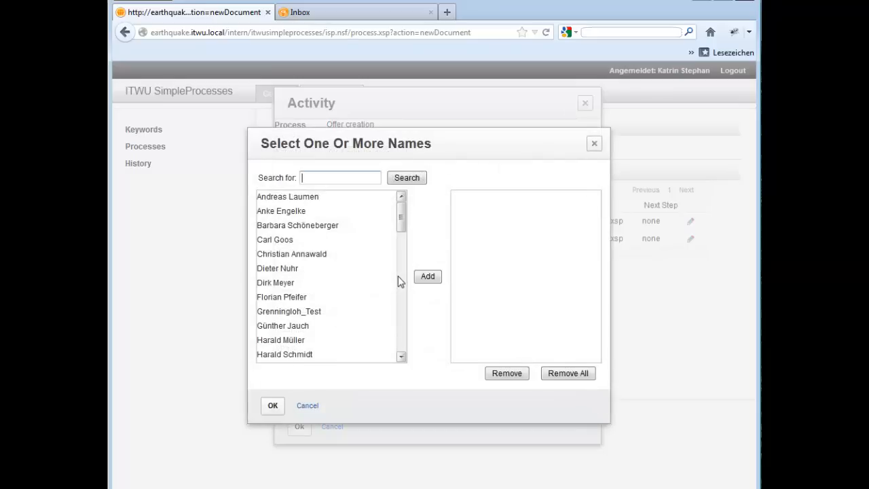
text(#ITWU)
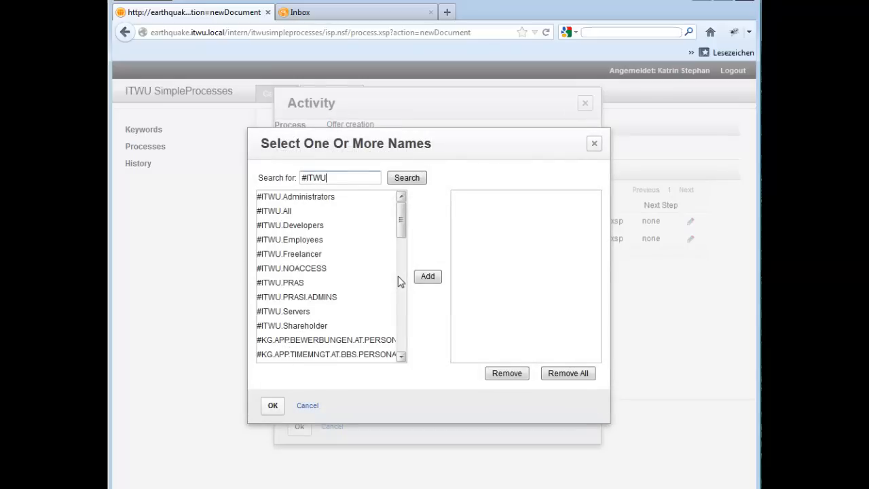
double_click(310, 239)
click(272, 406)
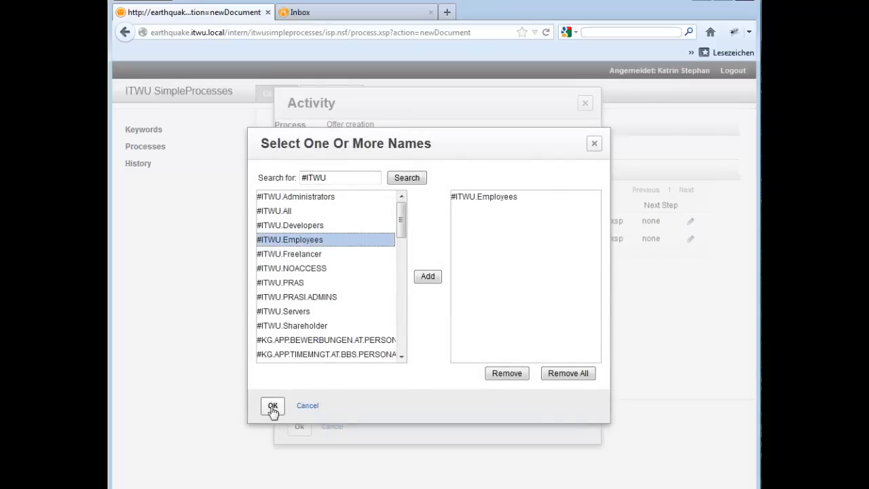
click(299, 426)
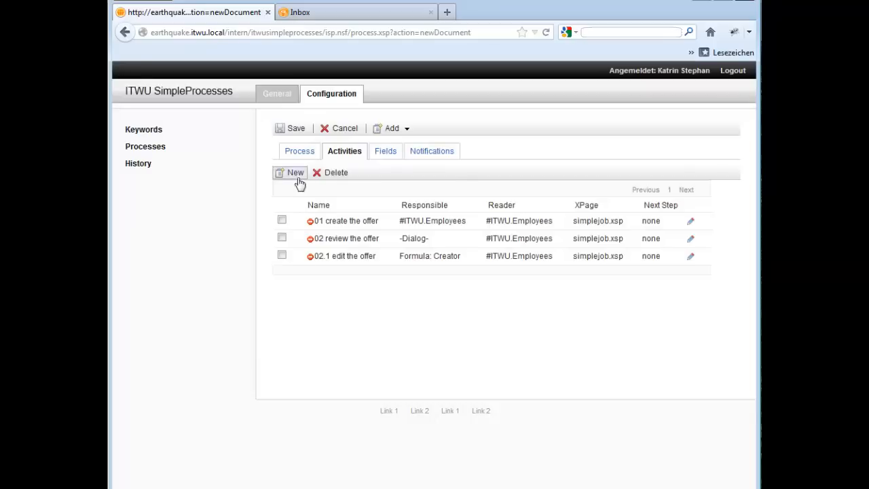
Create an activity named "02.2 dispatch the offer" whose responsible is computed on route with the formula Creator.
click(295, 173)
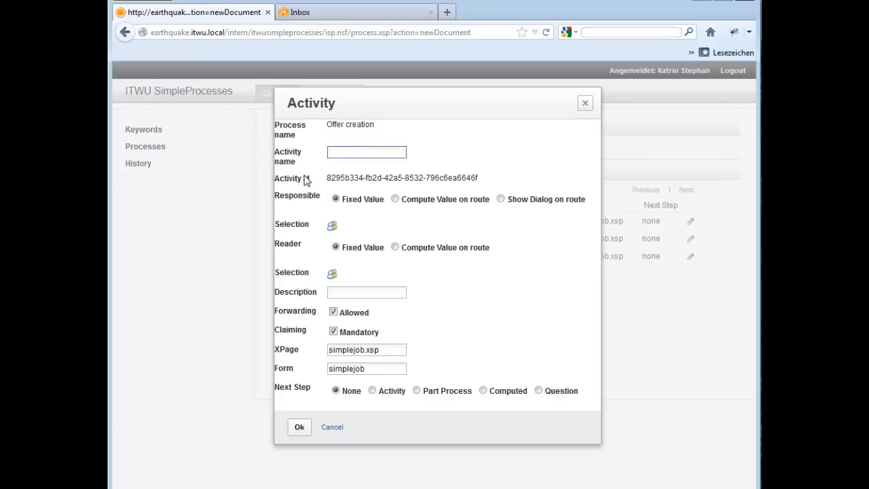
click(344, 149)
text(02.2-dispatch the offer)
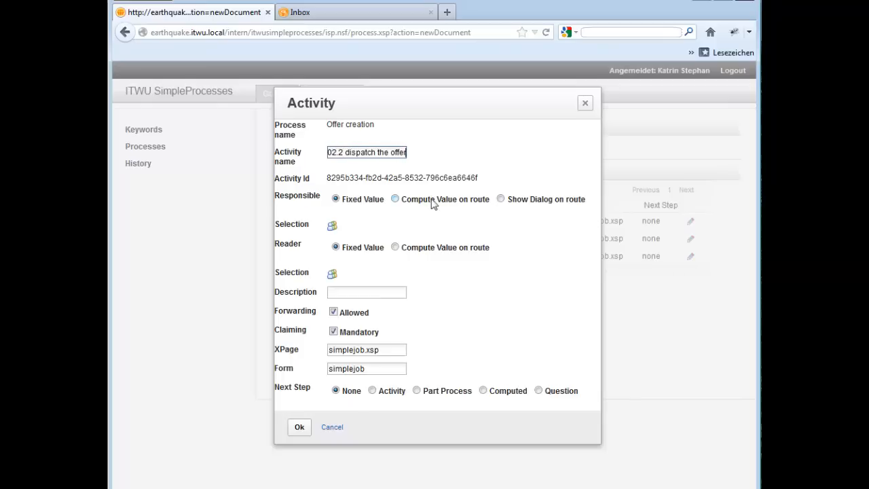
click(395, 199)
click(334, 226)
text(Creator)
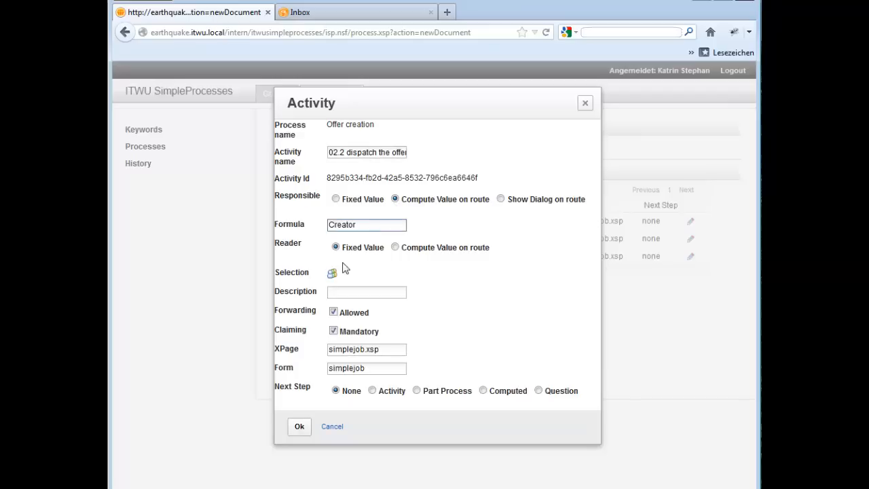
Set the fixed reader of "02.2 dispatch the offer" to #ITWU.Employees and confirm the activity.
click(332, 273)
text(#ITWU)
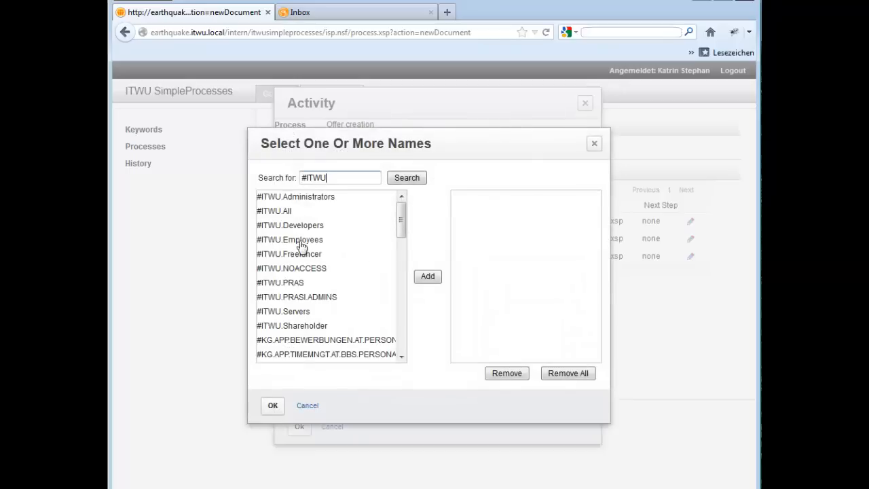
double_click(300, 245)
click(277, 405)
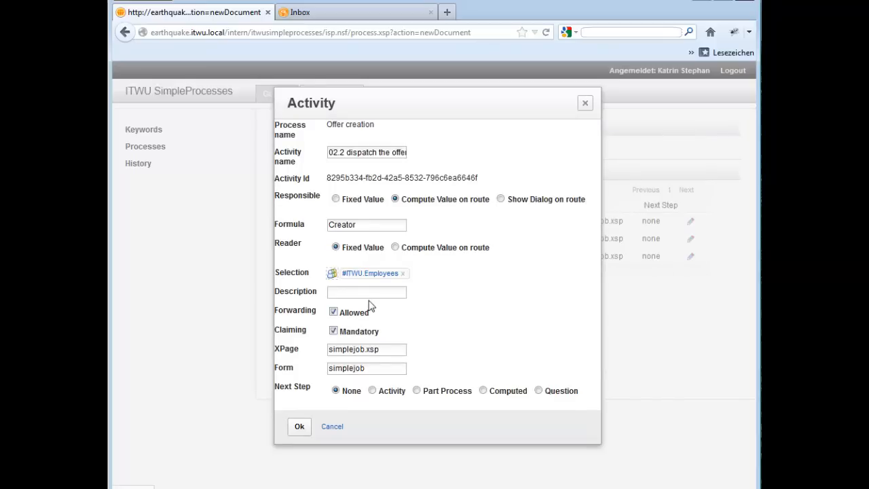
click(305, 430)
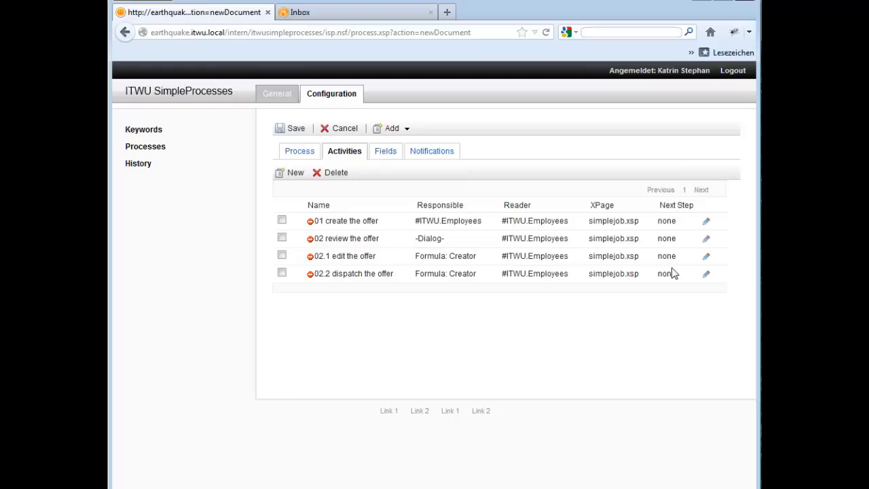
Set the next step of "01 create the offer" to the activity "02 review the offer" and confirm.
click(706, 223)
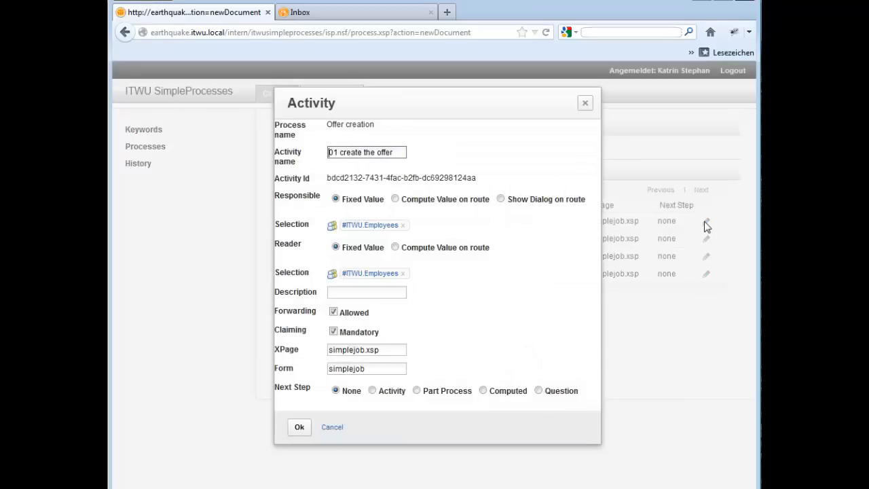
click(372, 390)
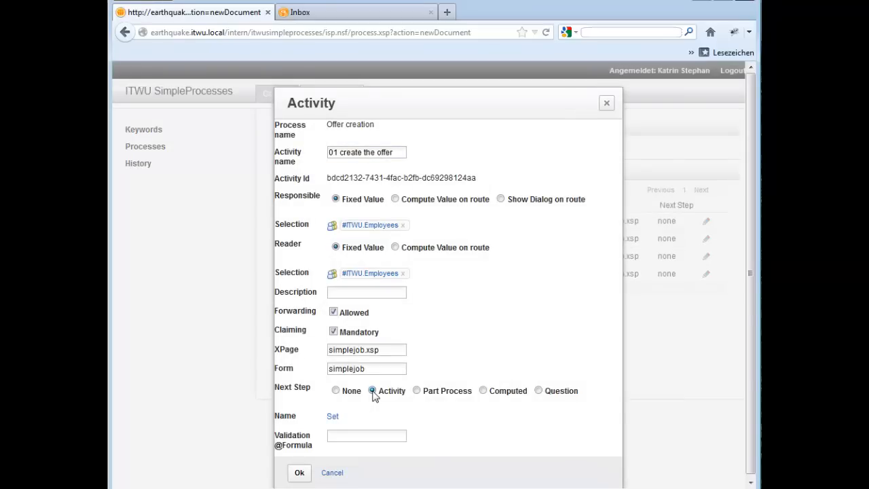
click(333, 417)
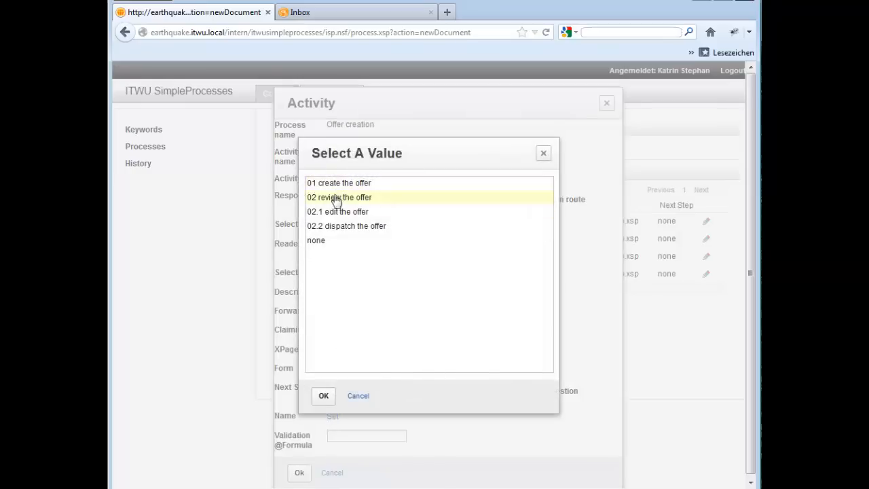
click(333, 200)
click(323, 398)
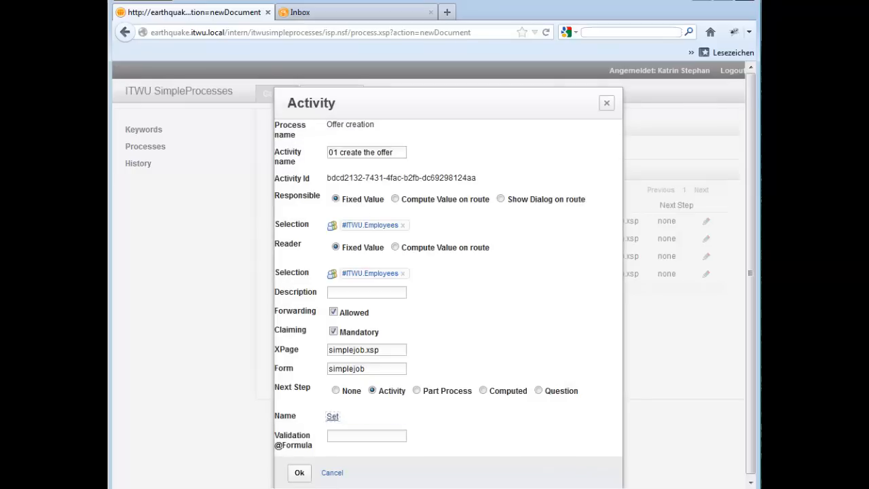
click(299, 472)
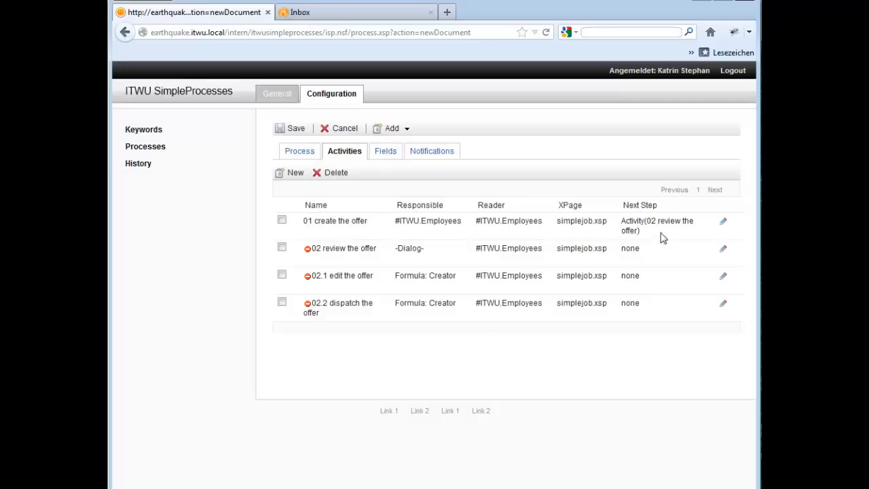
Set the next step of "02 review the offer" to Question with the choices "02.1 edit the offer" and "02.2 dispatch the offer", and confirm.
click(724, 252)
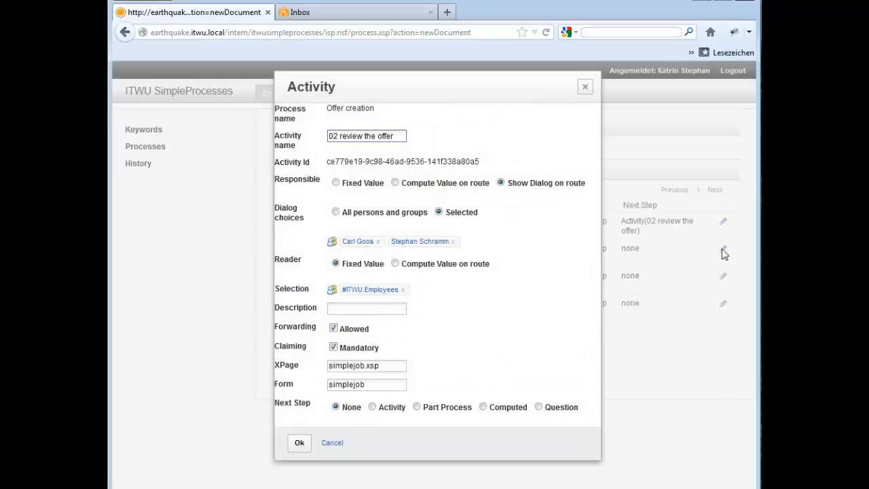
click(539, 406)
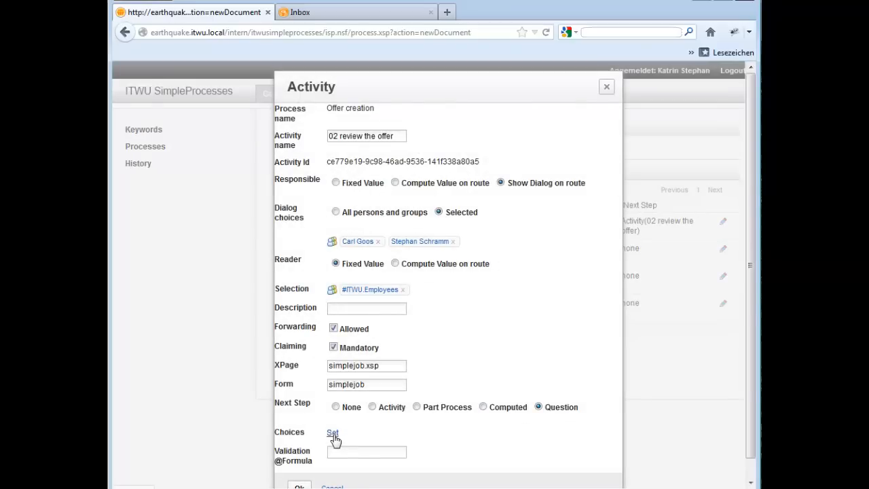
click(333, 433)
double_click(339, 216)
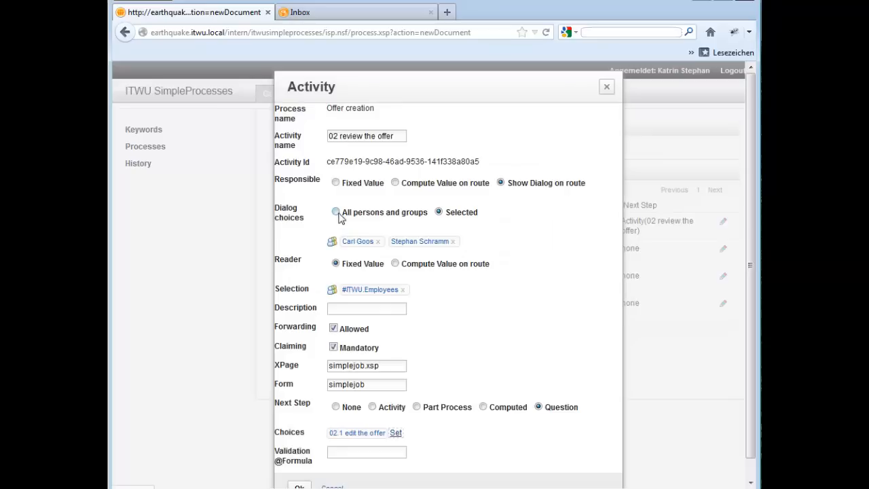
click(395, 432)
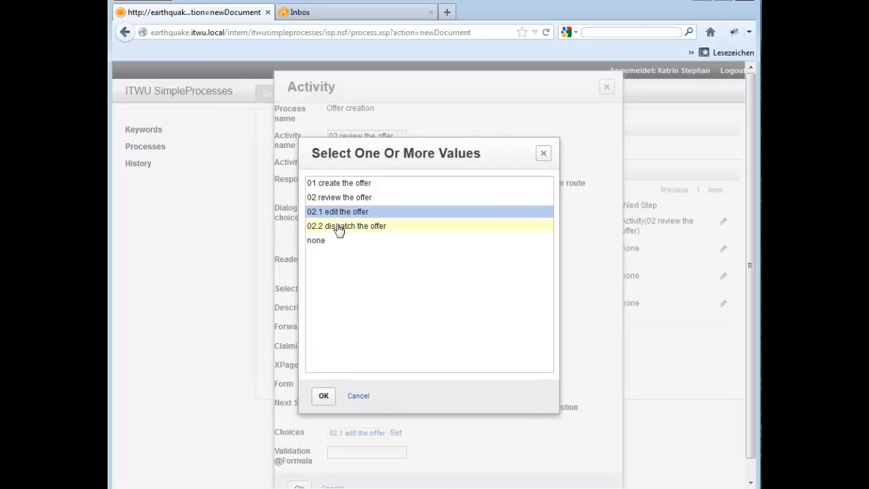
double_click(340, 227)
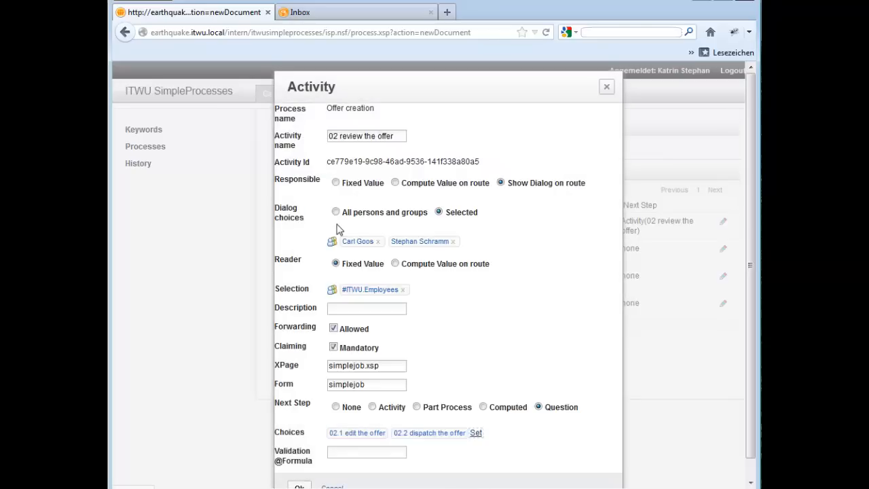
click(301, 485)
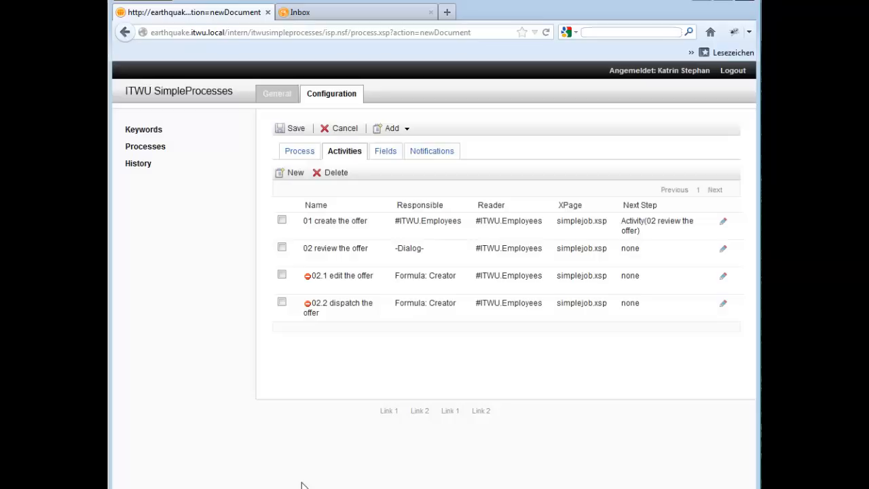
Set the next step of "02.1 edit the offer" to the activity "02 review the offer" and confirm.
click(723, 277)
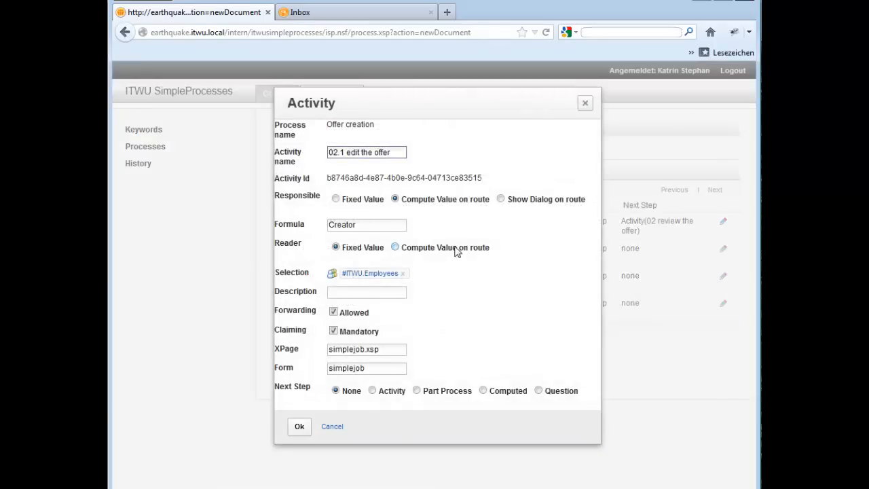
click(372, 390)
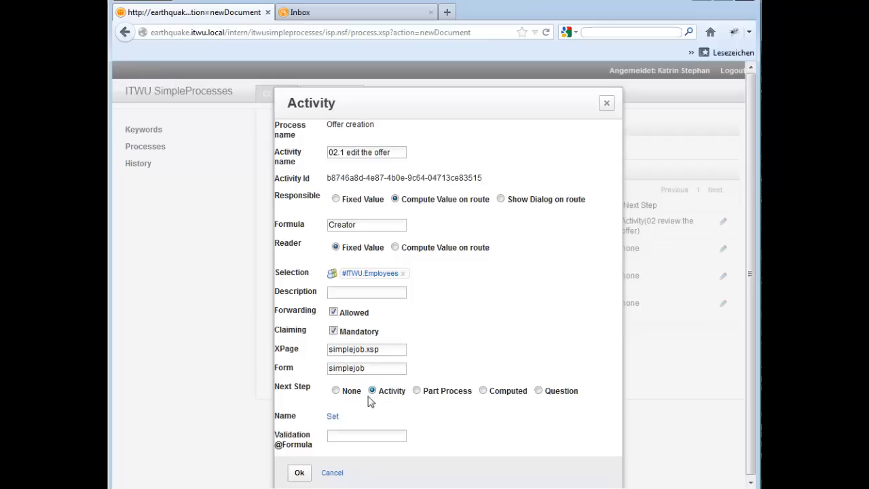
click(333, 416)
double_click(340, 197)
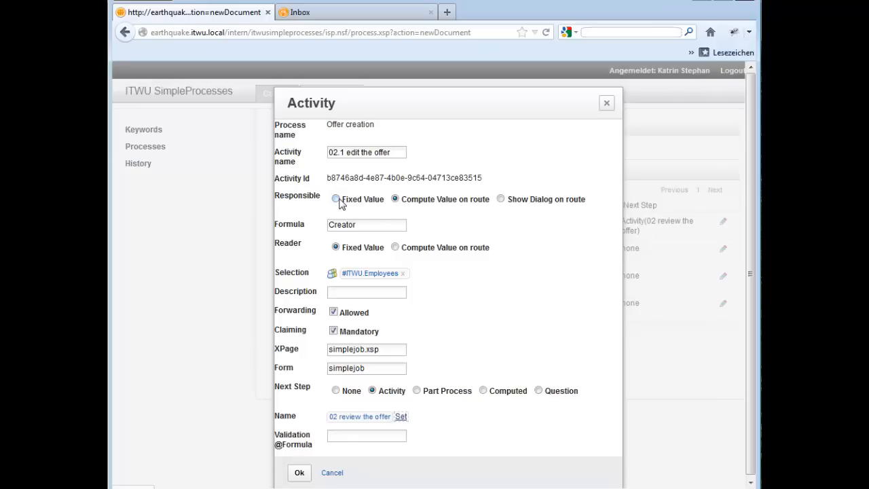
click(299, 473)
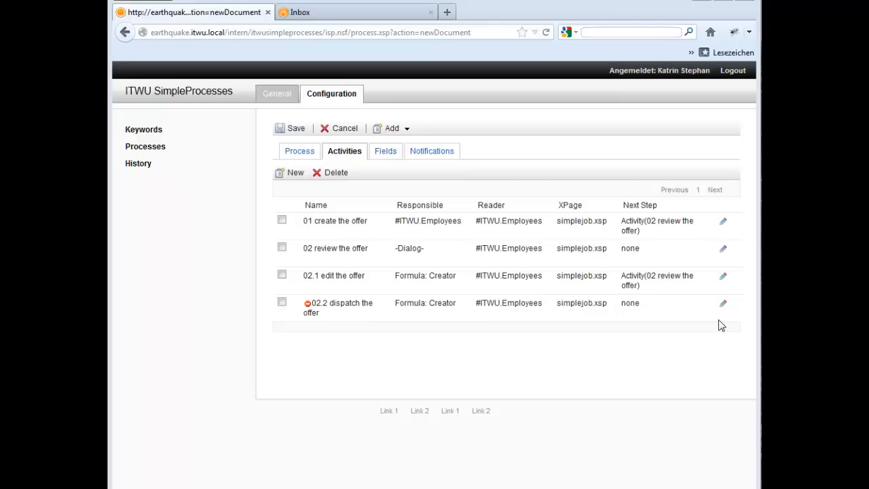
Set the start activity of the Offer creation process to "01 create the offer".
click(303, 156)
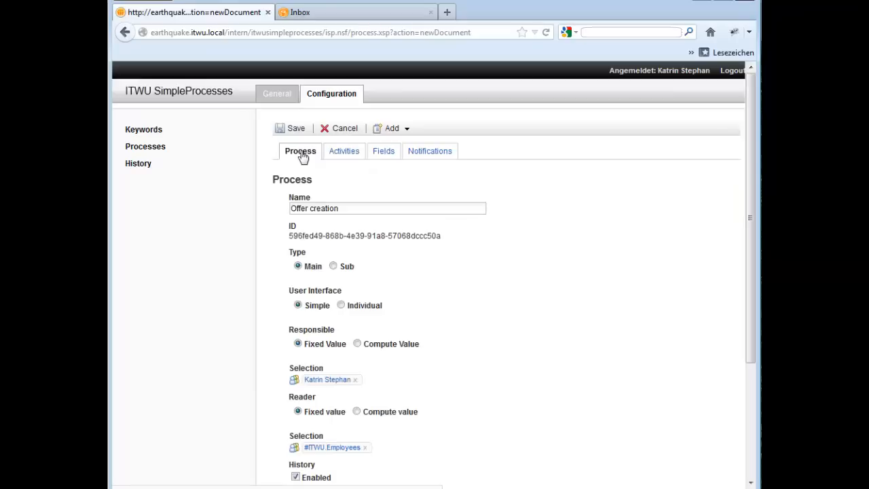
scroll(412, 341, down, 5)
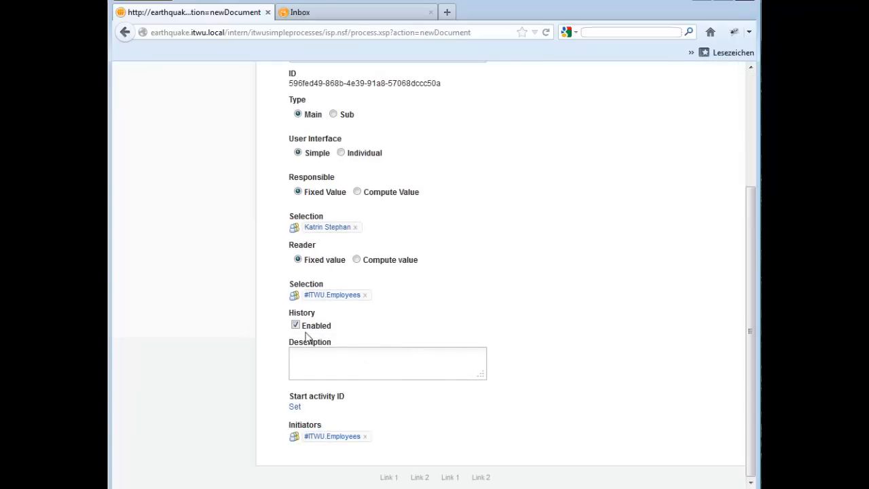
click(294, 407)
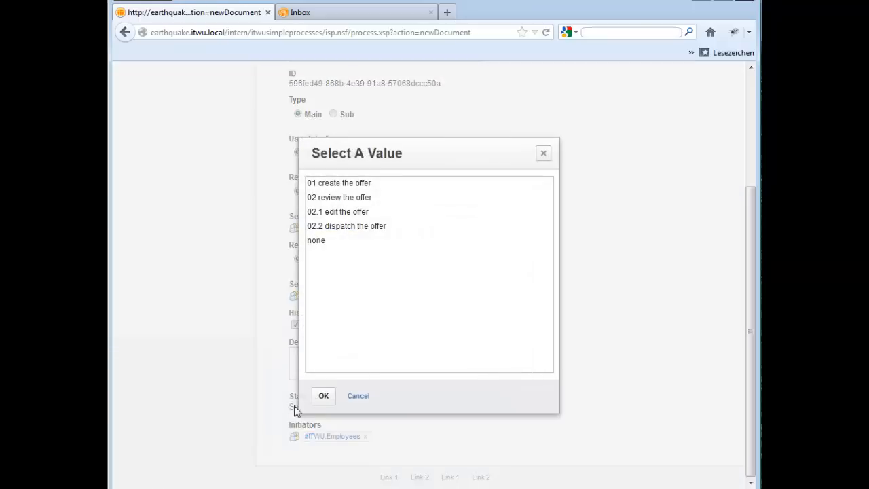
double_click(336, 185)
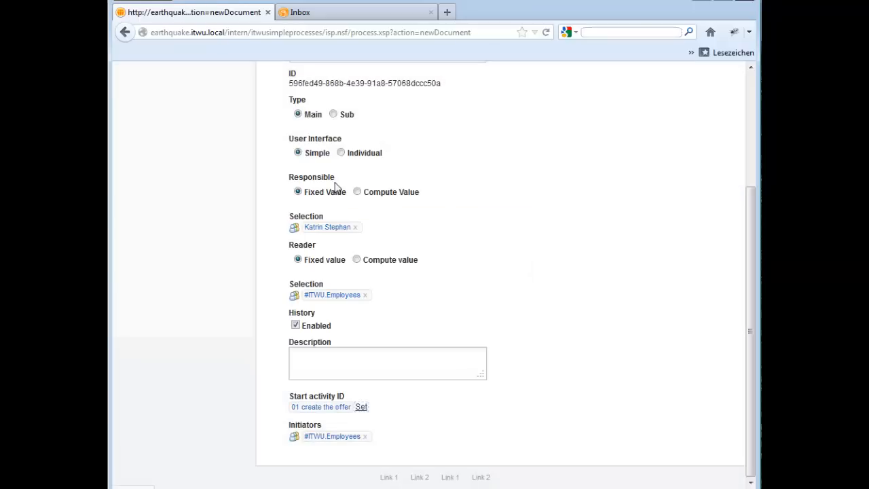
scroll(335, 188, up, 5)
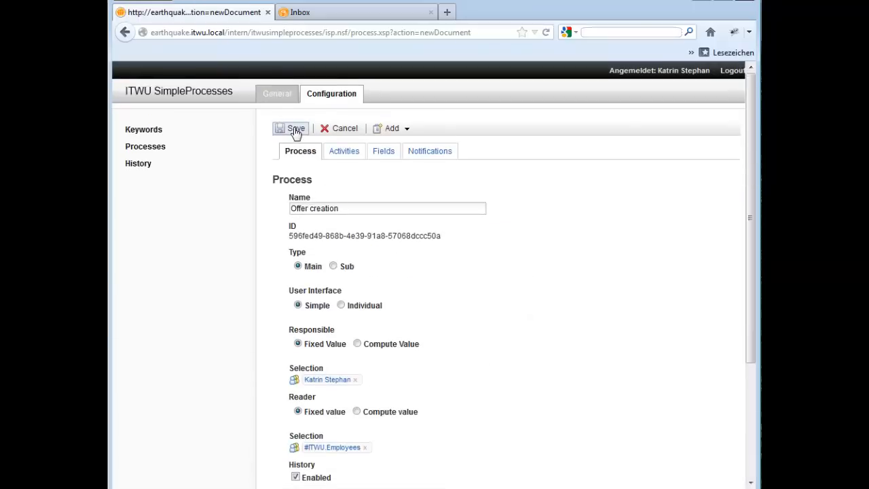
Add a form field with name and label Creator, type NameTextBox, always required, and save it.
click(384, 151)
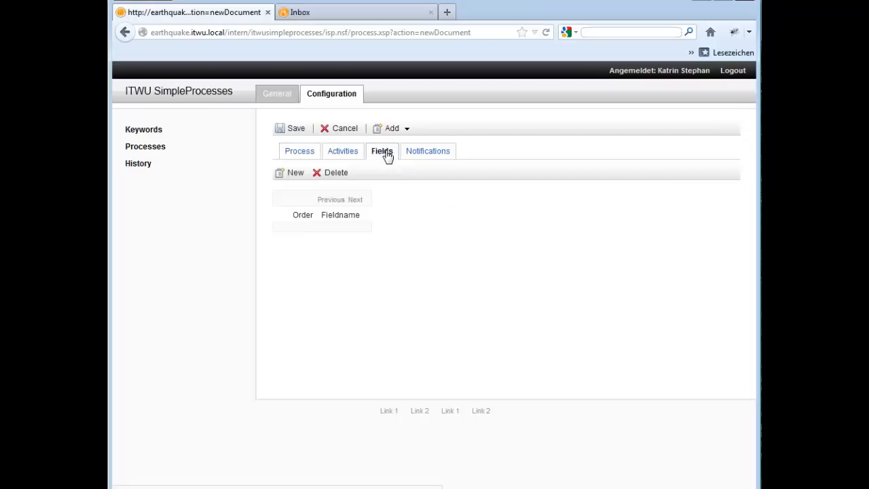
click(296, 175)
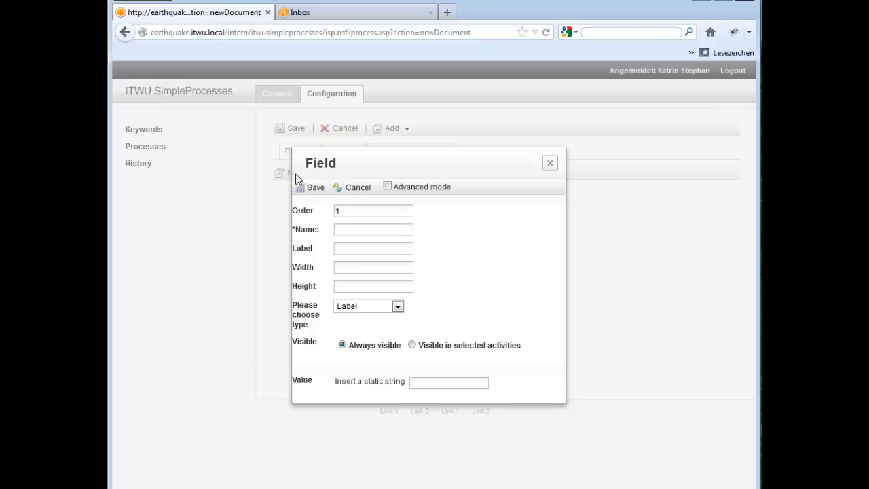
click(337, 231)
text(Creator)
key(Tab)
text(Creator)
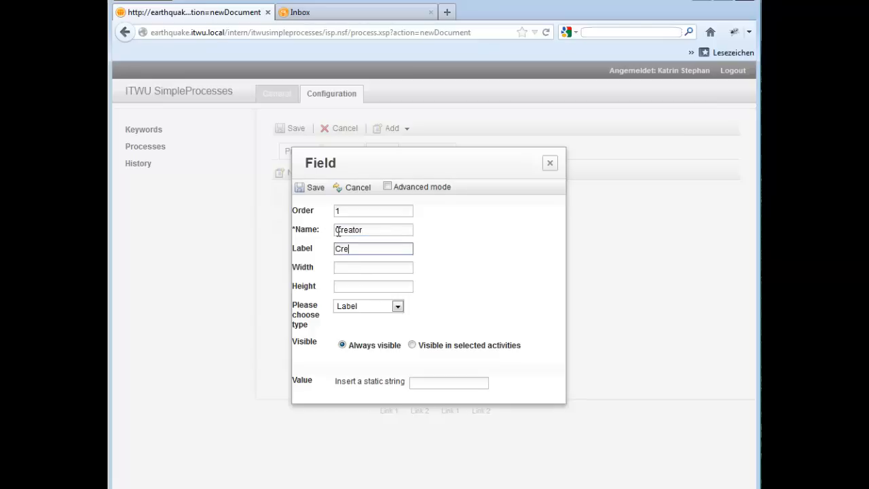
key(Tab)
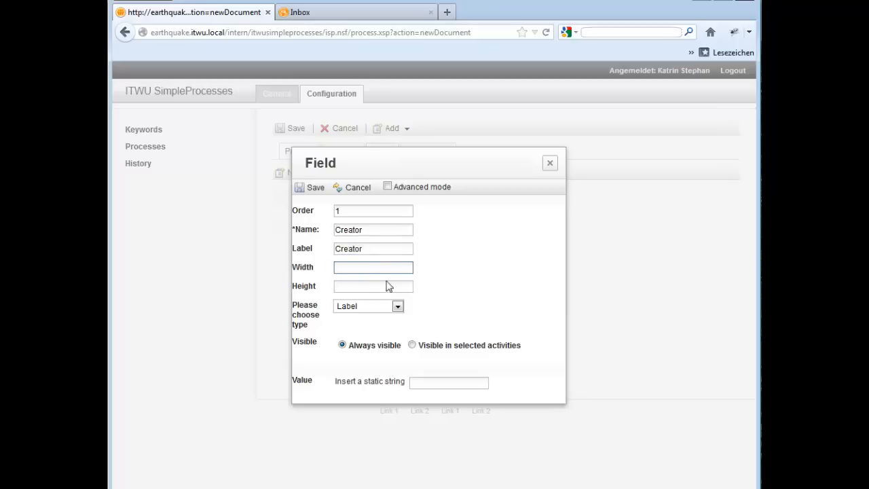
click(397, 307)
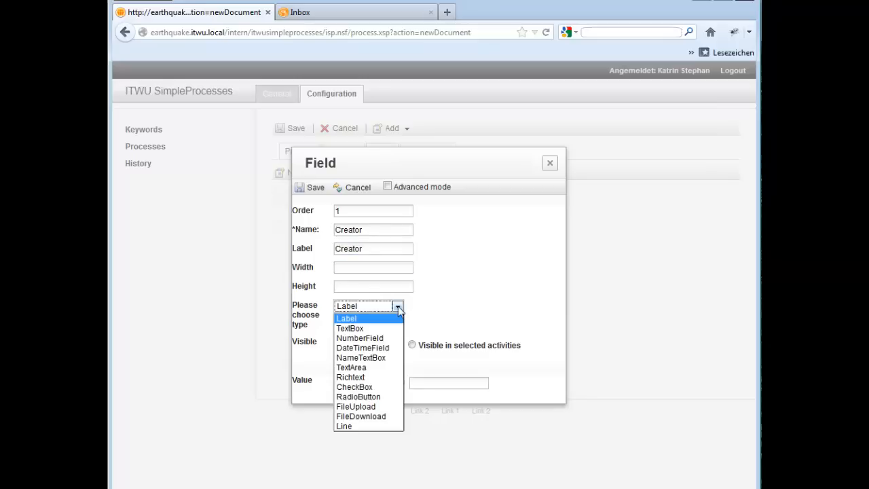
click(372, 358)
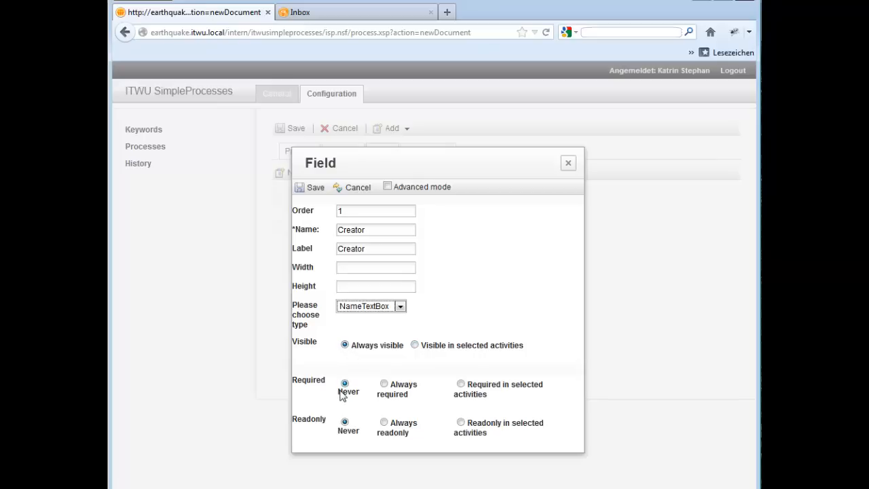
click(384, 384)
click(309, 190)
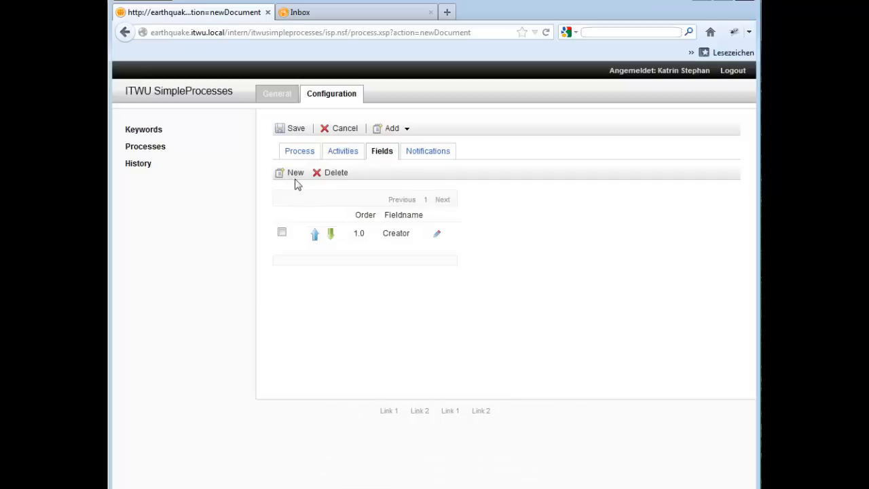
Add a form field with name and label Date, type DateTimeField, always required, and save it.
click(292, 178)
click(339, 228)
text(Date)
key(Tab)
text(Date)
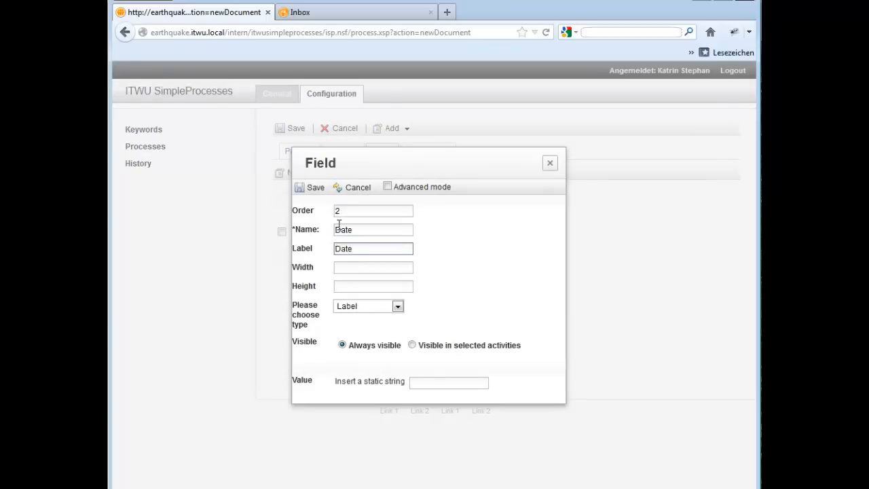
click(399, 307)
click(376, 351)
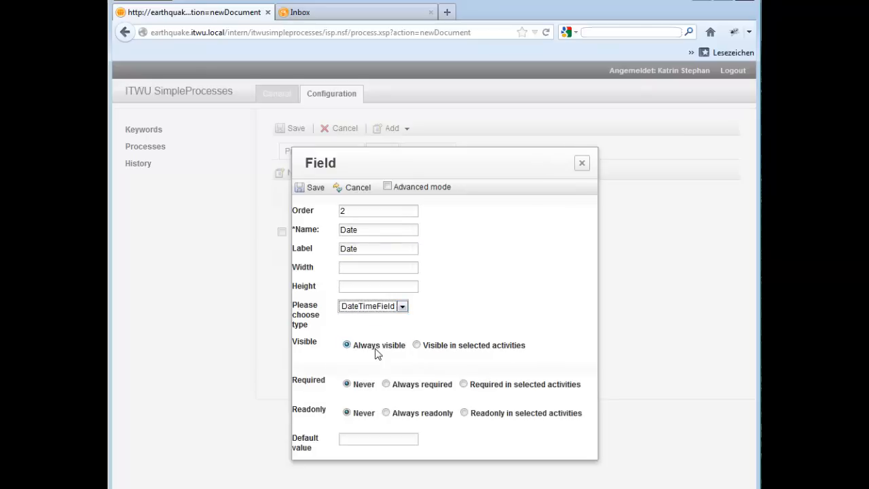
click(386, 384)
click(312, 189)
Add a form field with name and label Customer, type NameTextBox, always required, and save it.
click(295, 175)
click(336, 230)
text(Customer)
key(Tab)
text(Custoerm)
key(BackSpace)
key(BackSpace)
key(BackSpace)
text(mer)
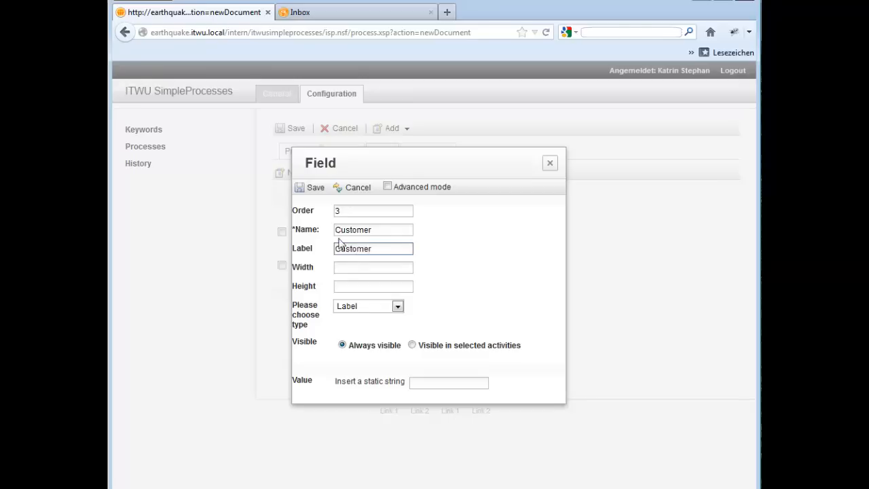
click(397, 307)
click(365, 358)
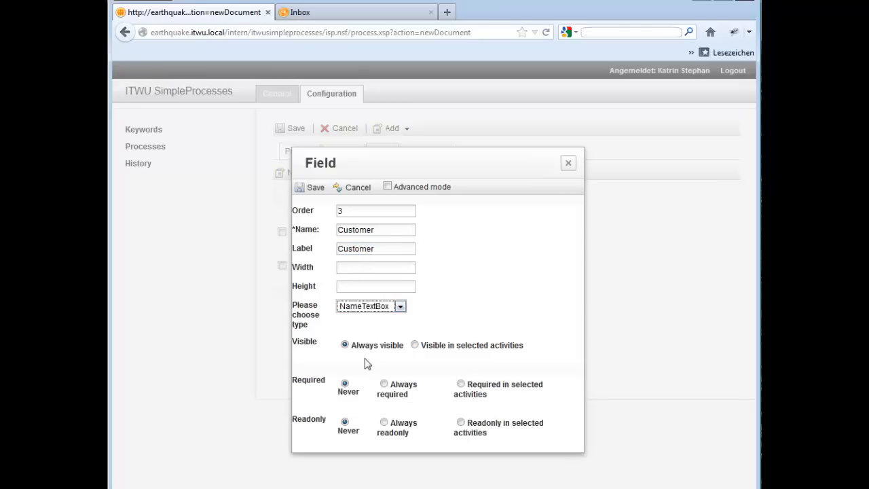
click(384, 384)
click(311, 188)
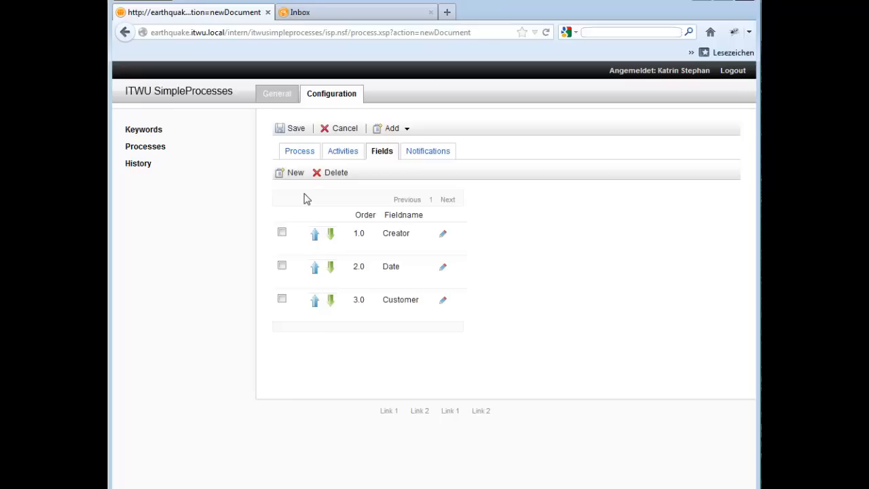
Add a form field named Offer with the label "upload offer", type FileUpload, always required, and save it.
click(279, 174)
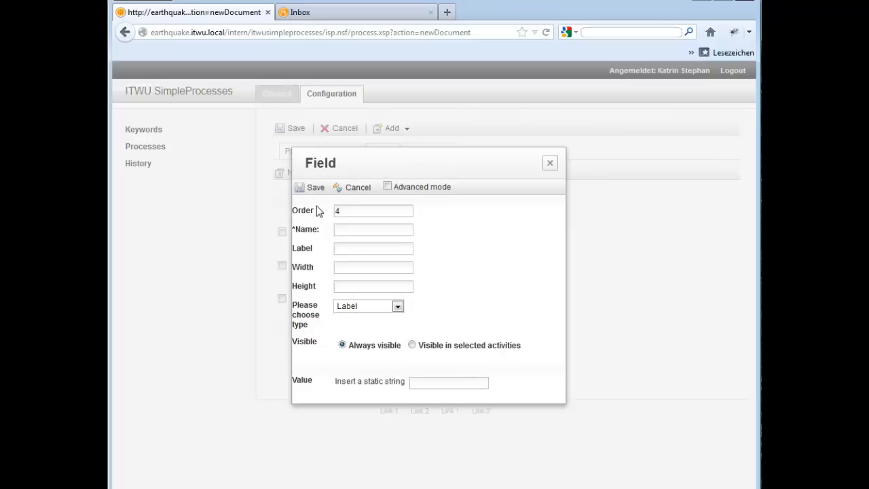
click(342, 232)
text(Offer)
click(341, 250)
text(up)
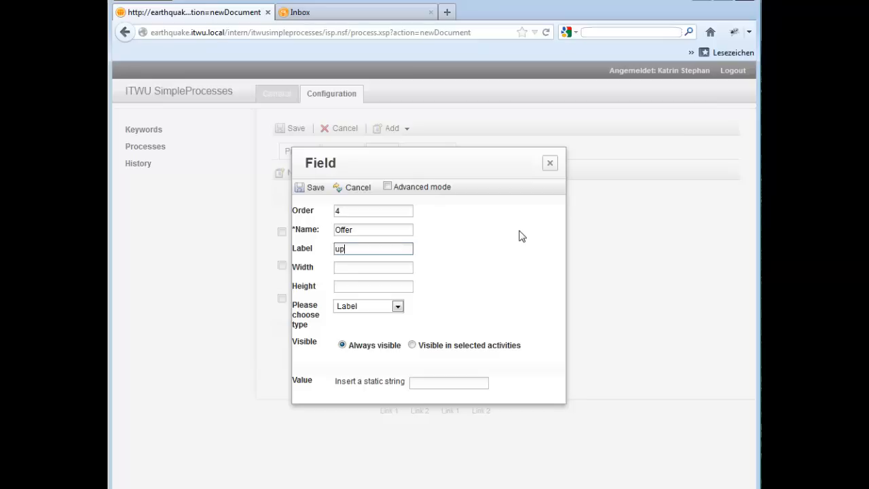
text(load offer)
click(398, 307)
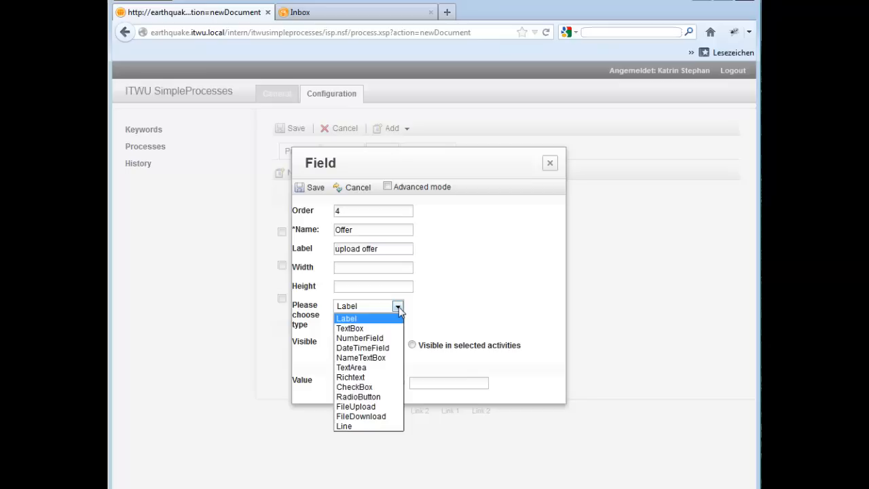
click(364, 407)
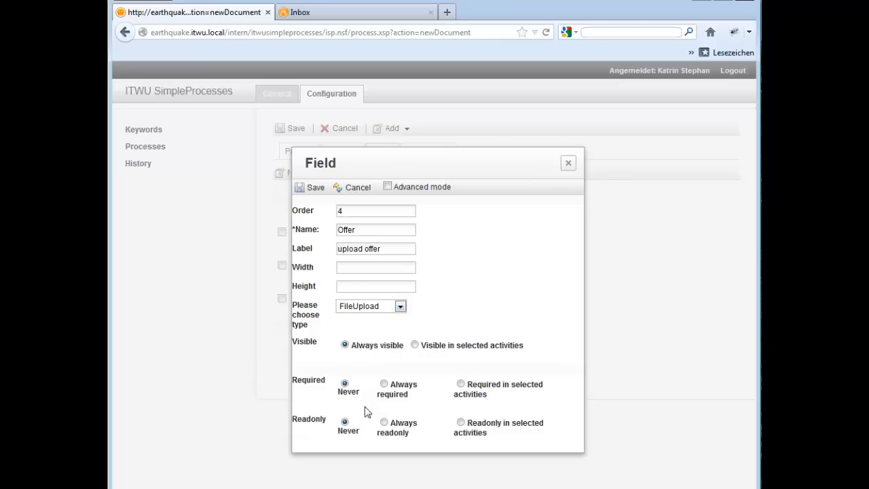
click(392, 390)
click(311, 189)
Add another field named Offer with the label "download offer", type FileDownload, always required, and save it.
click(295, 174)
click(342, 229)
text(Offer)
key(Tab)
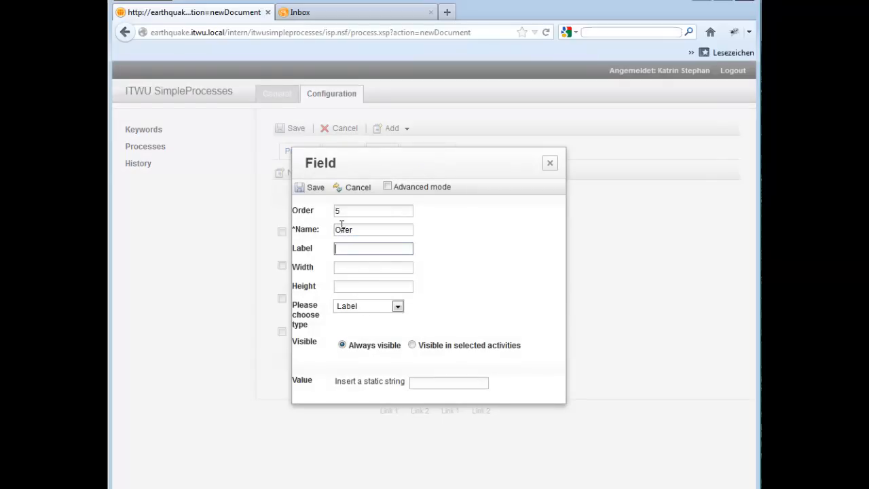
text(download offer)
click(397, 307)
click(372, 416)
click(383, 384)
click(311, 188)
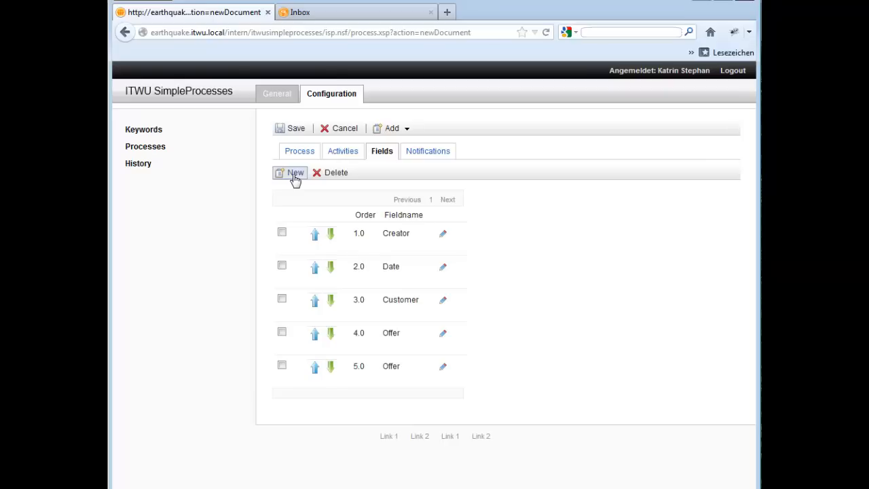
Create a new form field of type RadioButton with the name and label Decision.
click(294, 175)
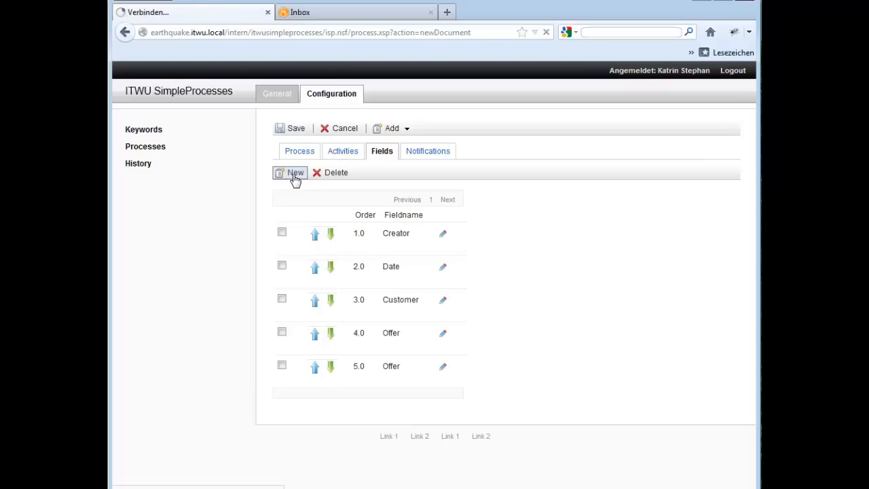
click(397, 307)
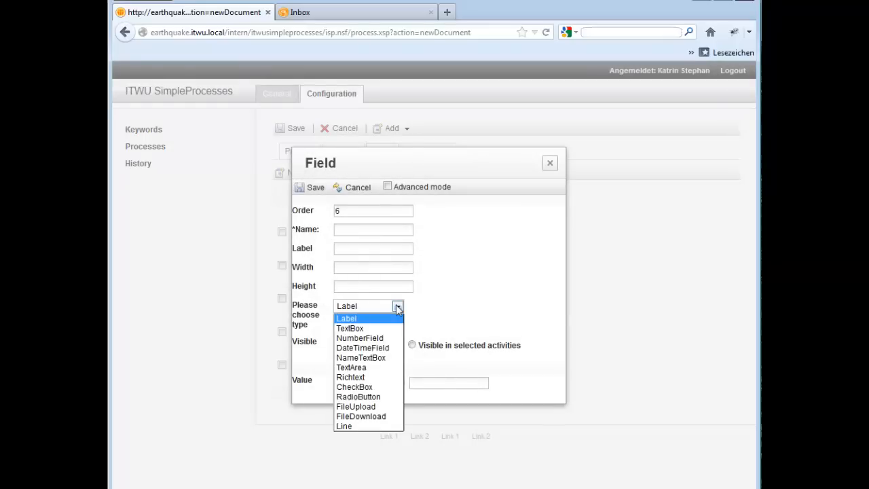
click(348, 395)
click(344, 231)
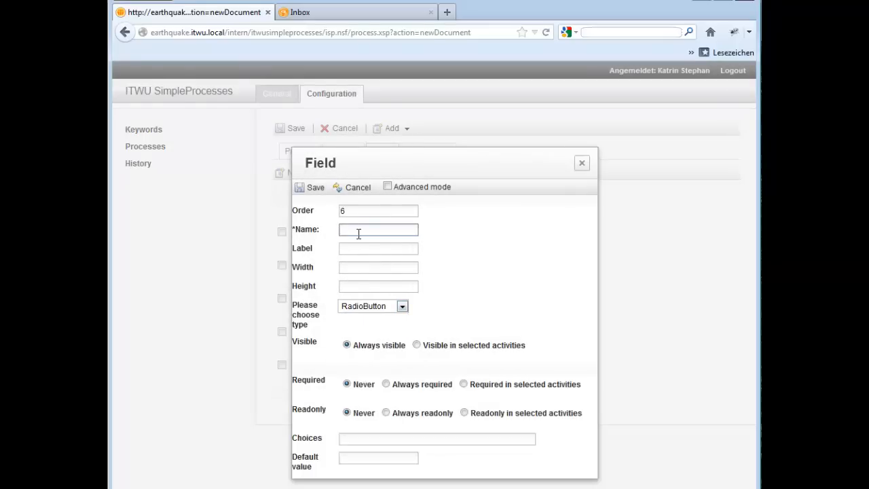
text(Decision)
key(Tab)
text(Decision)
Make the Decision field visible and required only in the activities "02 review the offer", "02.1 edit the offer" and "02.2 dispatch the offer".
click(417, 345)
click(451, 364)
click(537, 364)
click(619, 364)
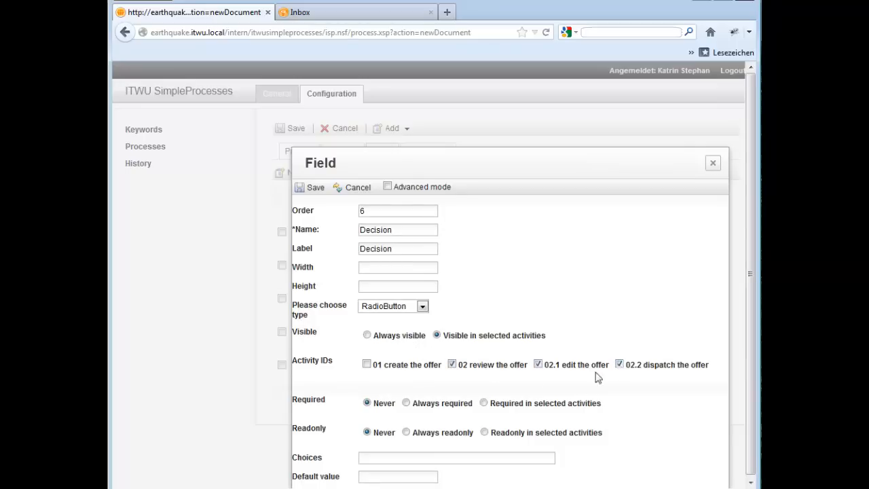
click(483, 403)
click(451, 432)
click(538, 432)
click(619, 433)
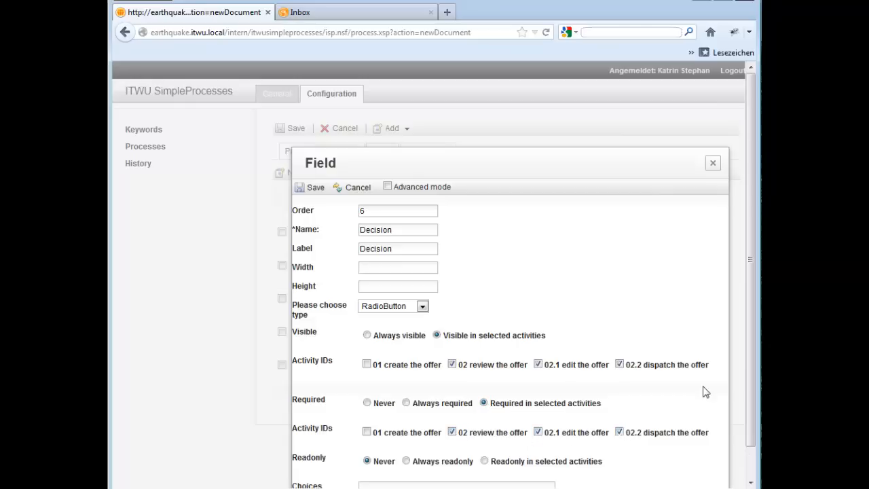
Make the Decision field read-only in the activities "02.1 edit the offer" and "02.2 dispatch the offer".
scroll(750, 358, down, 2)
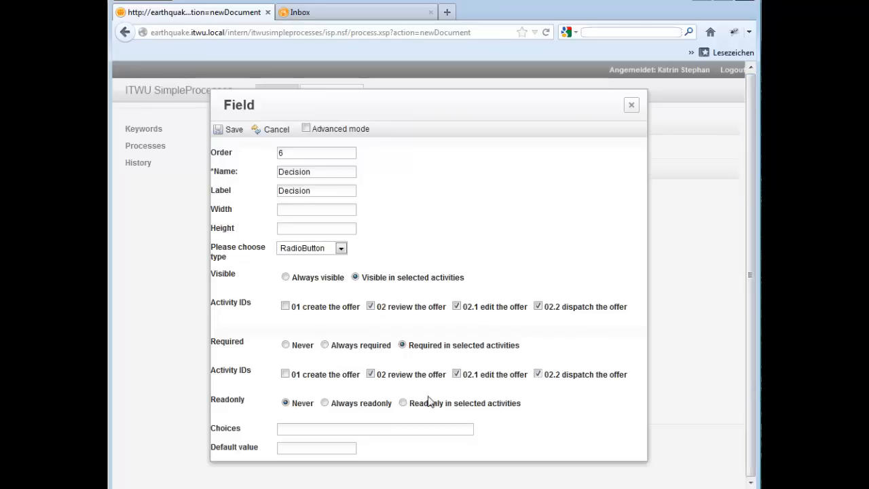
click(402, 403)
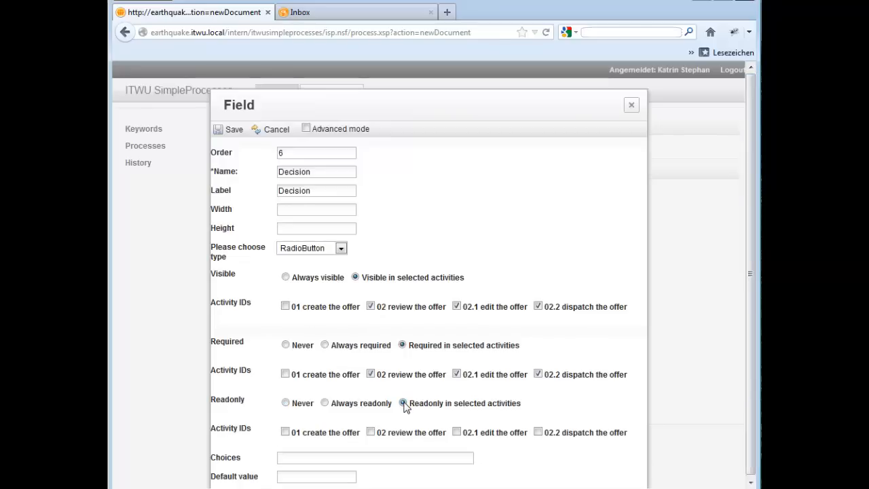
click(457, 433)
click(538, 432)
Enter the choices "approved, declined" for the Decision field and save the field.
scroll(297, 446, down, 1)
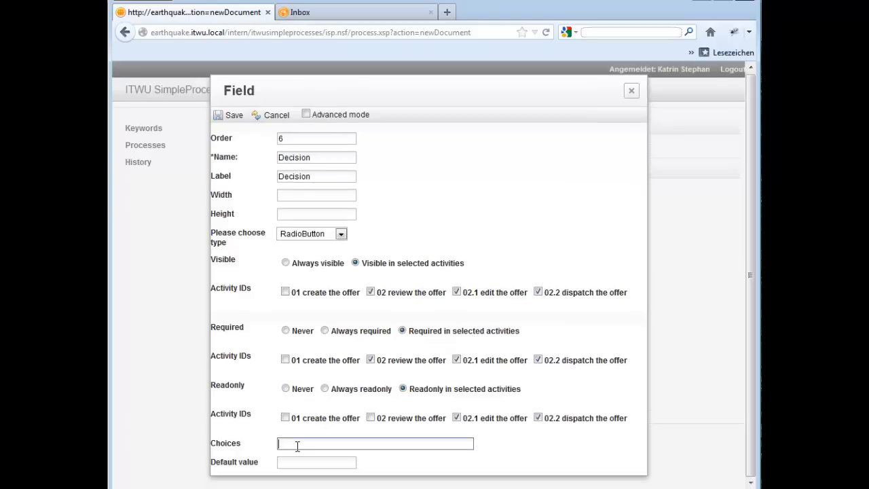
click(304, 439)
text(approved, declined)
click(234, 117)
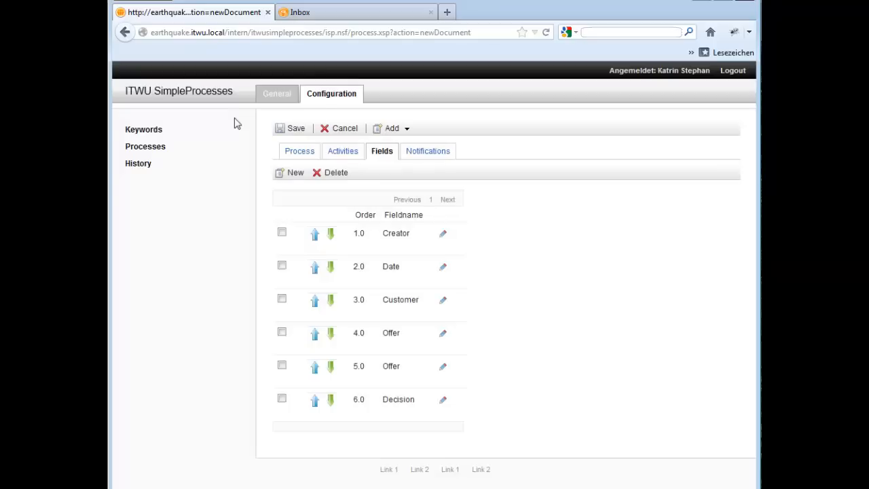
Add a form field with name and label Comment and type Richtext, and save it.
click(295, 176)
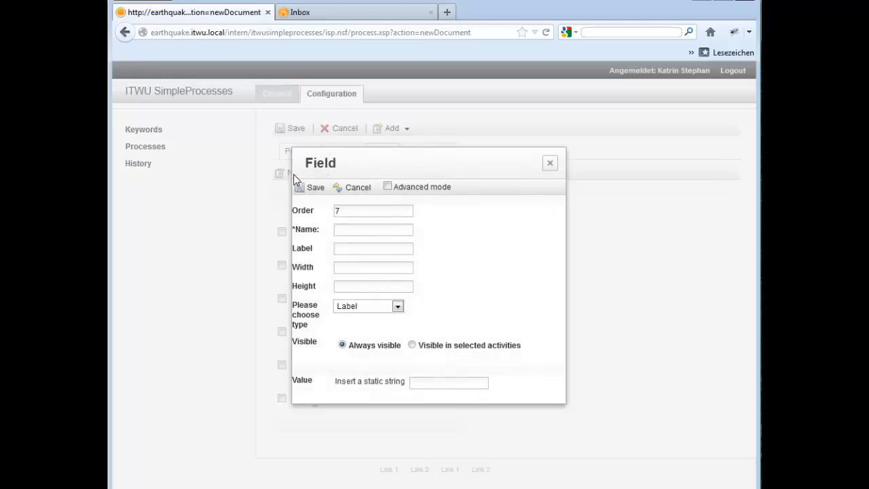
click(341, 231)
text(Comment)
key(Tab)
text(Comment)
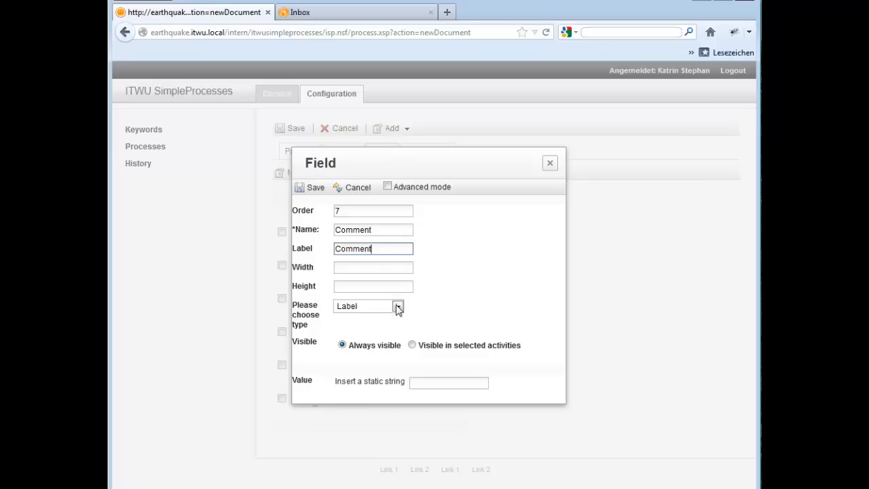
click(397, 306)
click(360, 377)
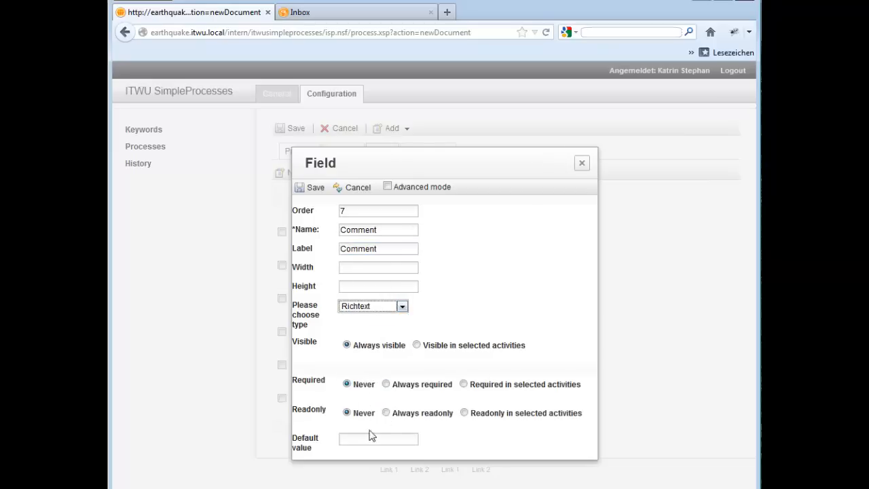
click(313, 188)
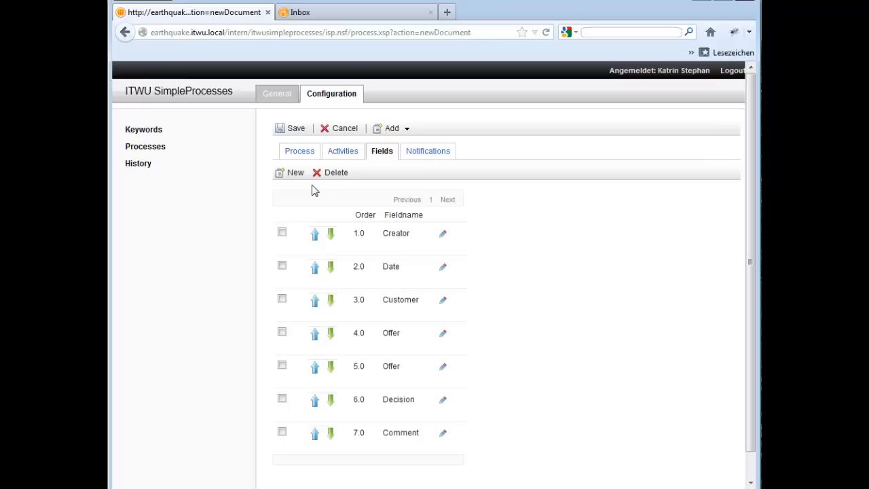
Create a new notification named "editoffer" and assign it to the activity "02.1 edit the offer".
click(417, 155)
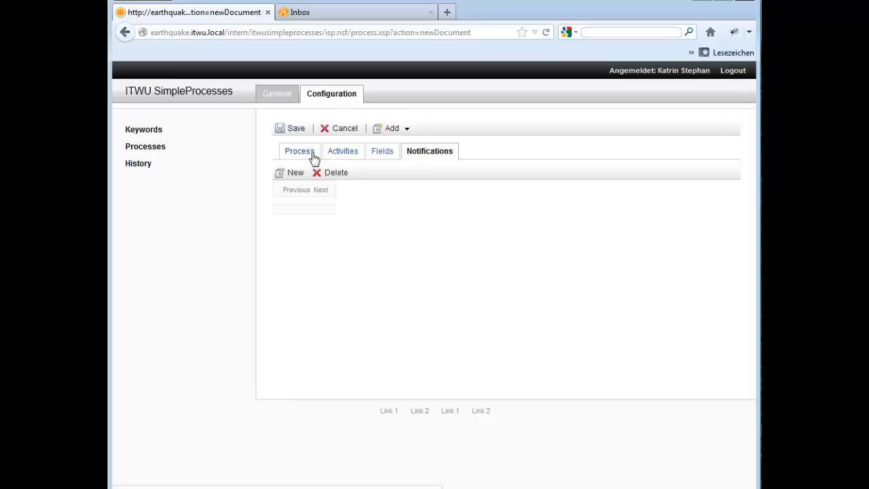
click(295, 174)
text(e)
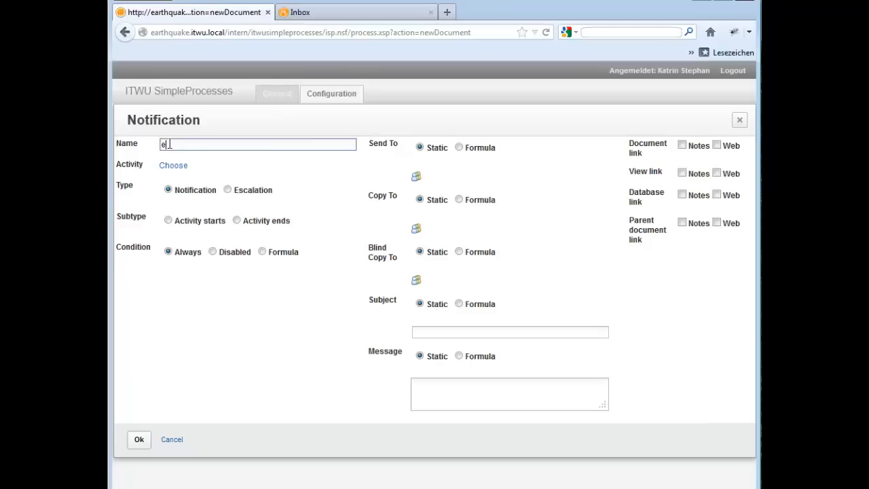
text(ditoffer)
click(174, 166)
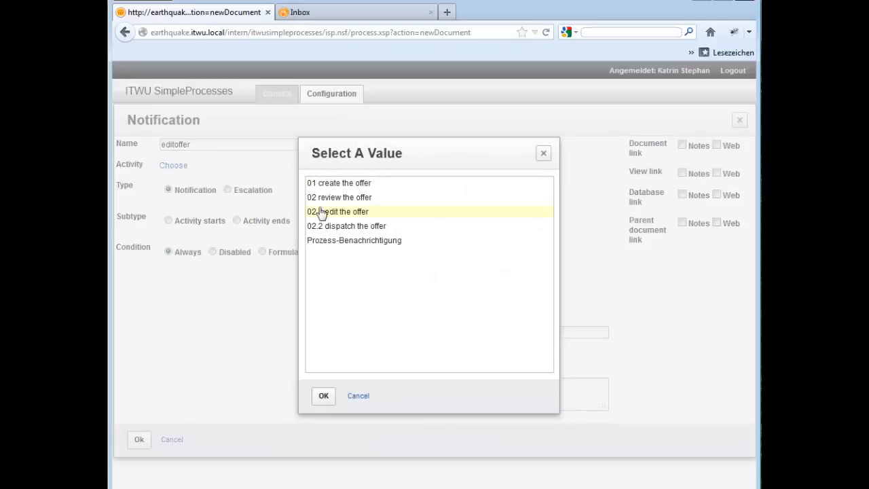
click(343, 211)
double_click(343, 213)
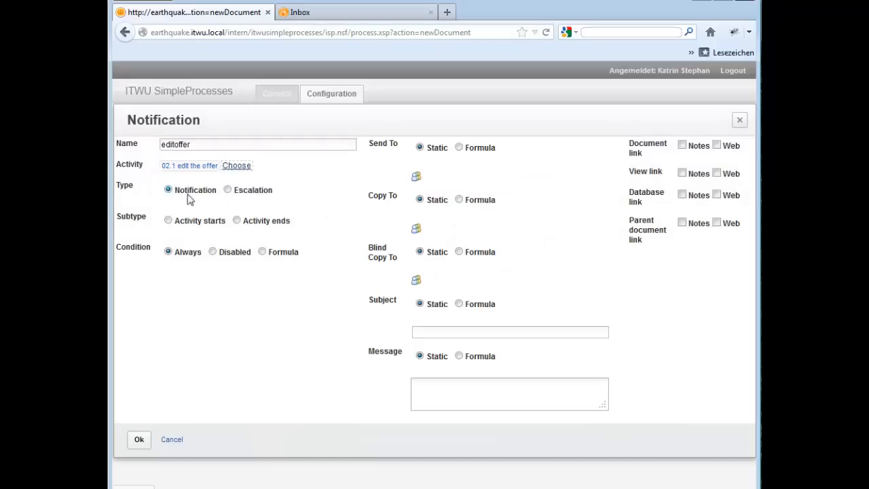
Trigger the notification when the activity starts and set its recipient by the formula Creator.
click(169, 221)
click(459, 147)
click(430, 176)
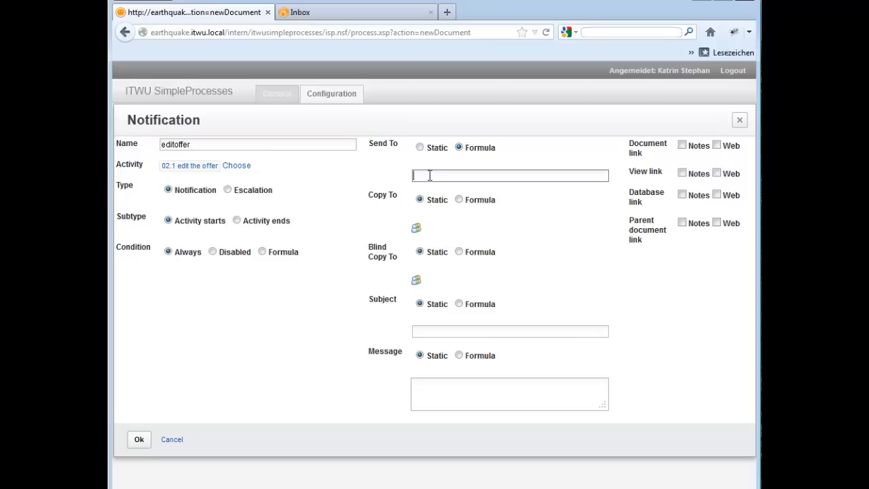
text(Creator)
Give the notification the subject "Your offer has been reviewed and needs to be modified" and a web document link, and confirm it.
click(421, 330)
text(Your offer has been reviewed and needs to be modified)
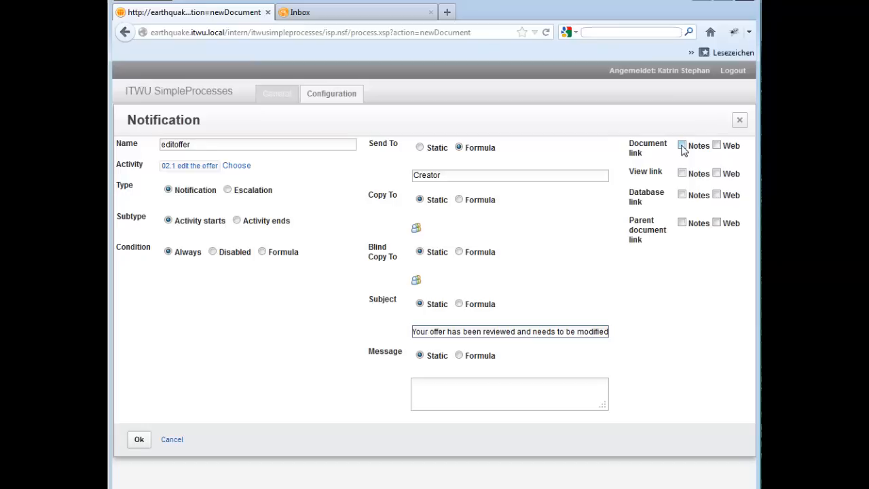
click(717, 145)
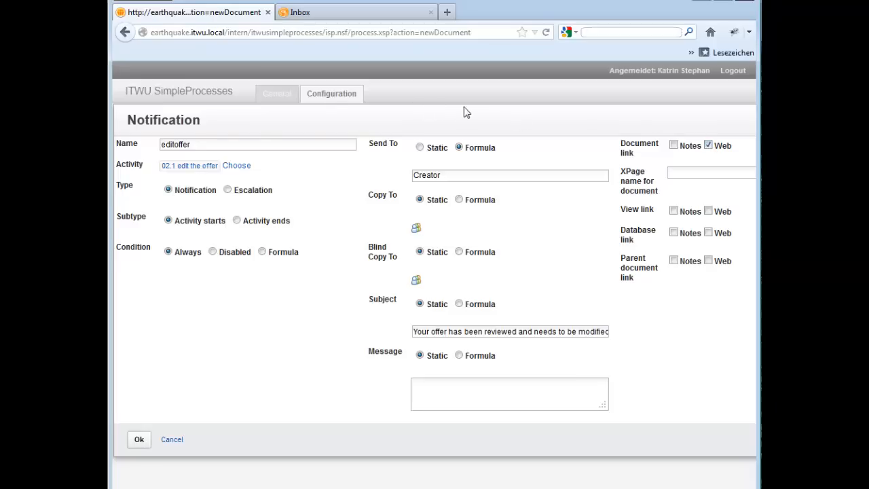
click(138, 440)
Check the XPage used by the activities and enter simplejob.xsp as the XPage name for document in the editoffer notification.
click(343, 154)
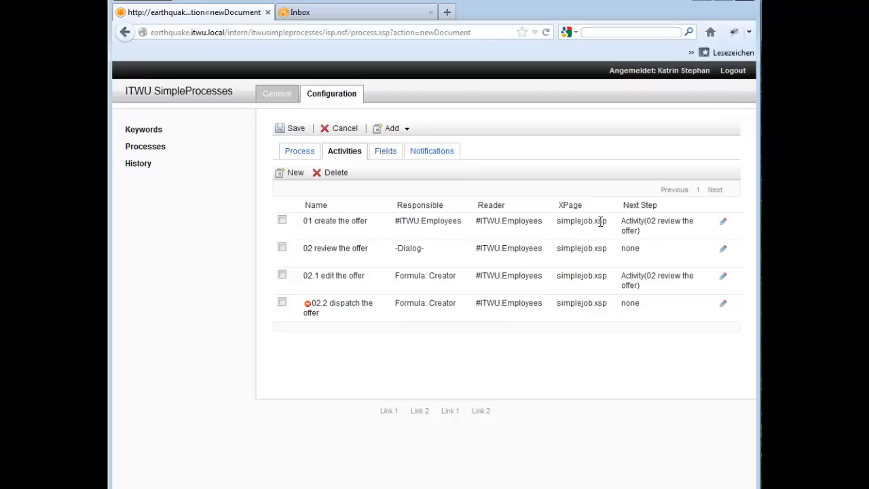
click(434, 153)
click(358, 215)
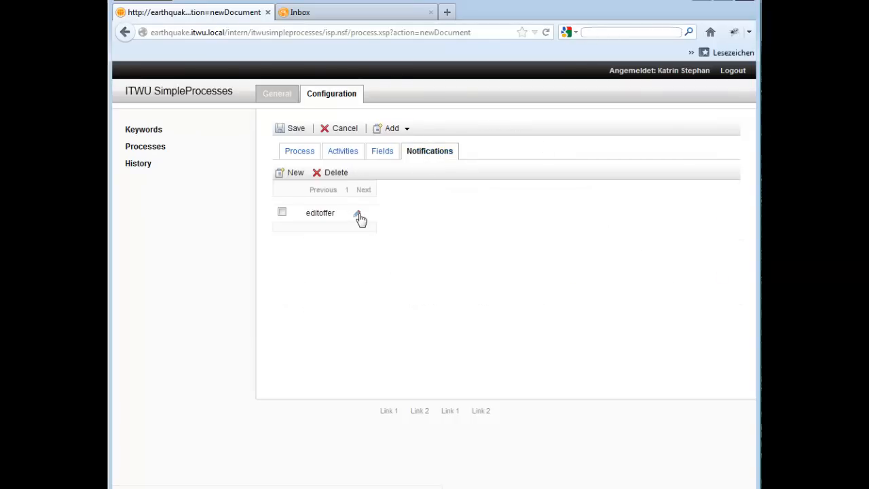
drag(362, 447, 554, 446)
click(474, 166)
text(simpli)
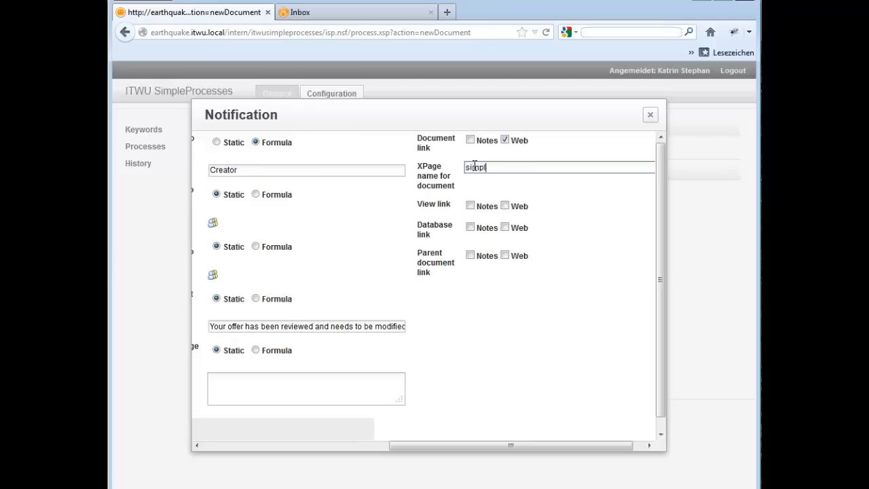
key(BackSpace)
text(ejob.xs)
key(BackSpace)
key(BackSpace)
text(.xsp)
Enable the web database link for the notification, confirm it and save the process.
click(505, 228)
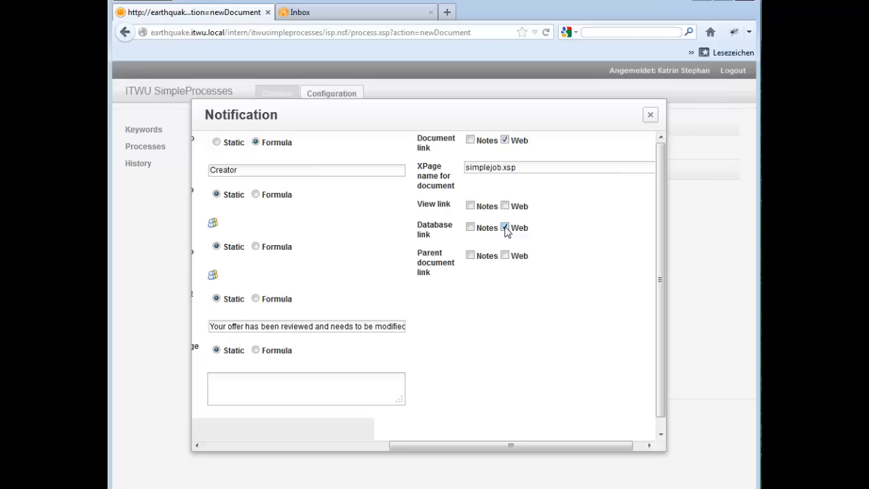
drag(503, 444, 261, 431)
click(218, 435)
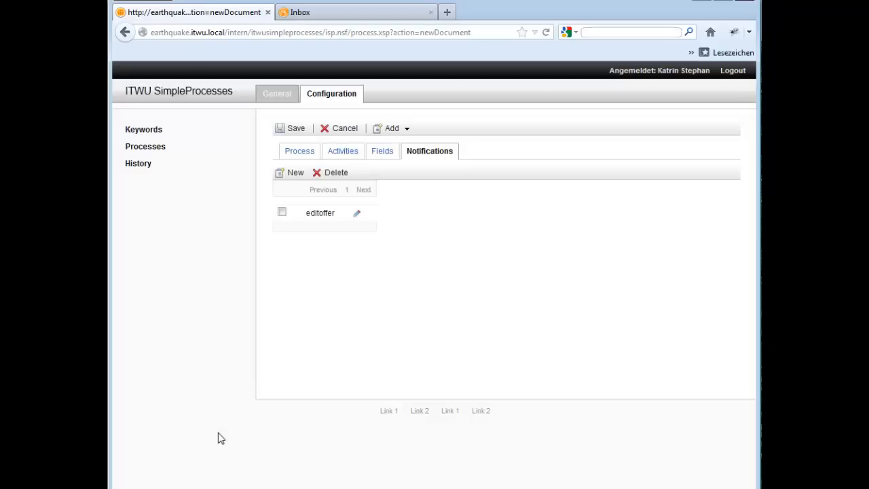
click(293, 134)
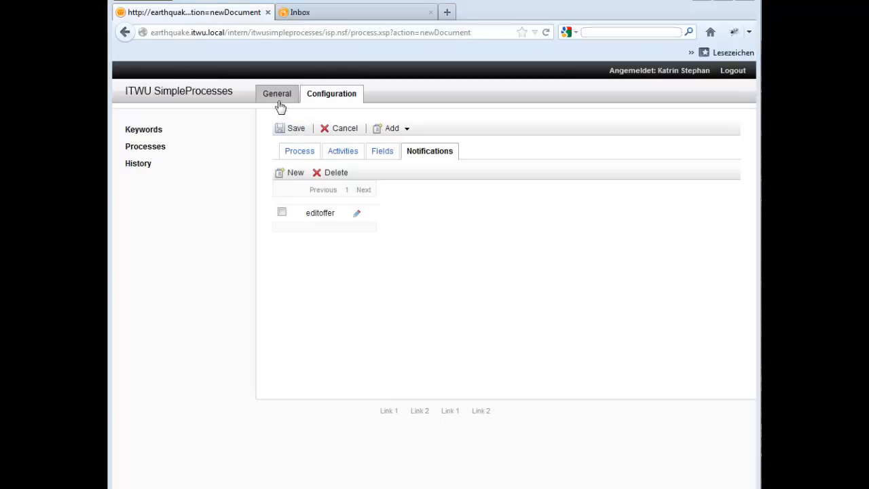
Start a new job with the Offer creation process.
click(278, 95)
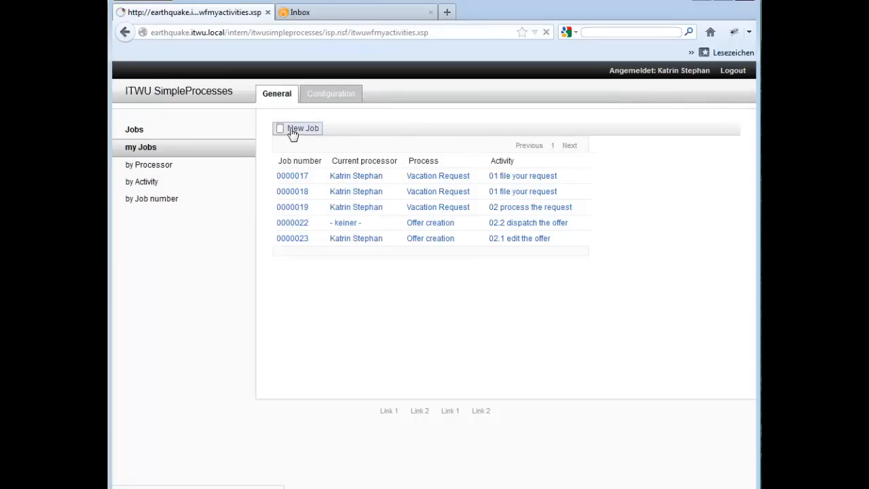
click(289, 129)
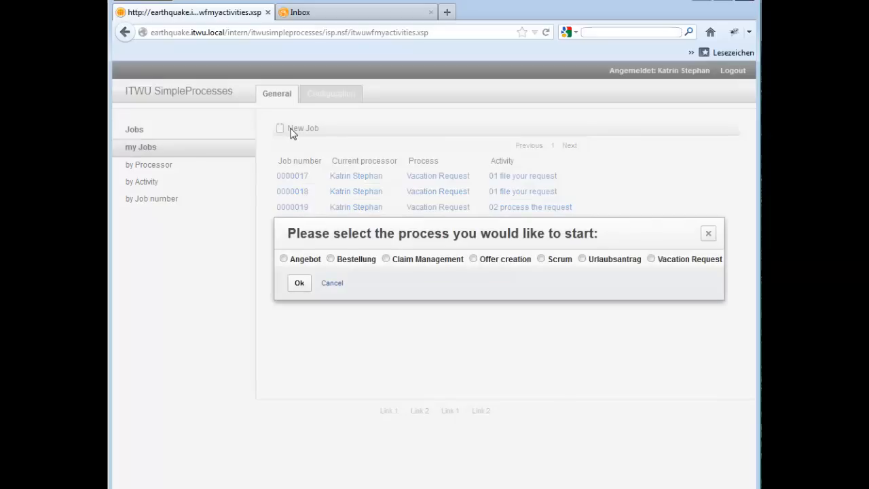
click(474, 258)
click(300, 285)
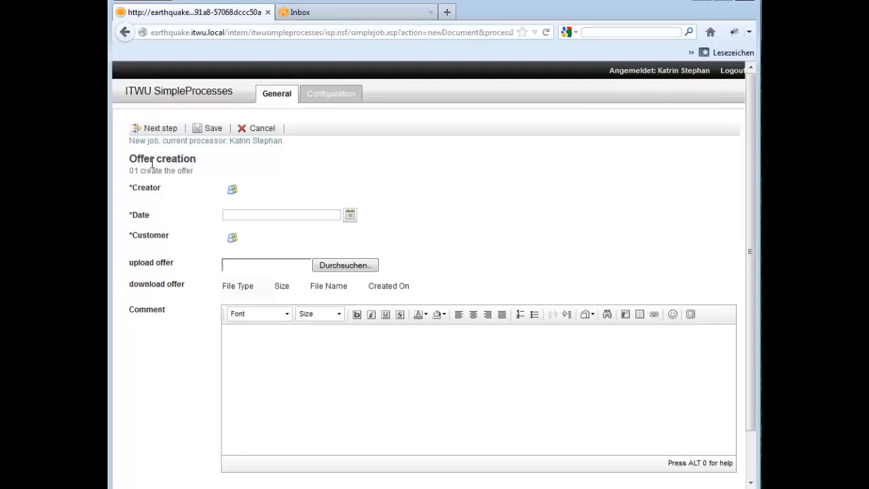
Select the employee as Creator of the offer and set the date to Nov 21, 2012.
click(229, 192)
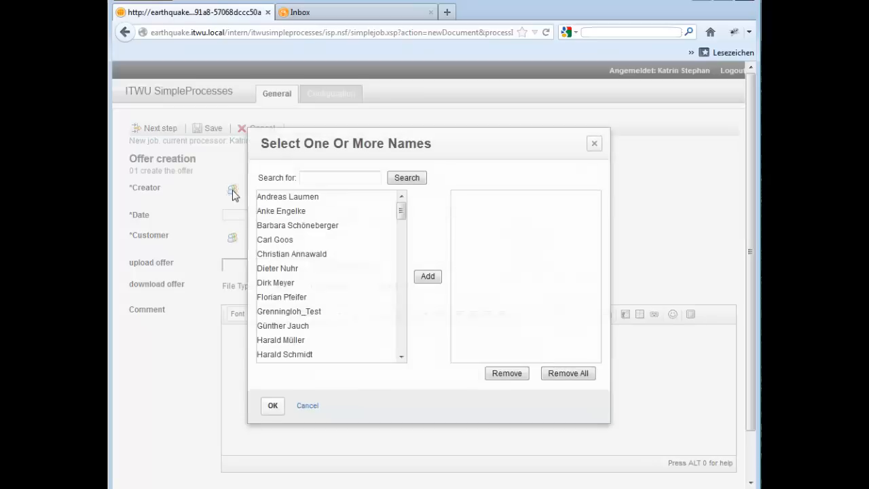
text(katrin)
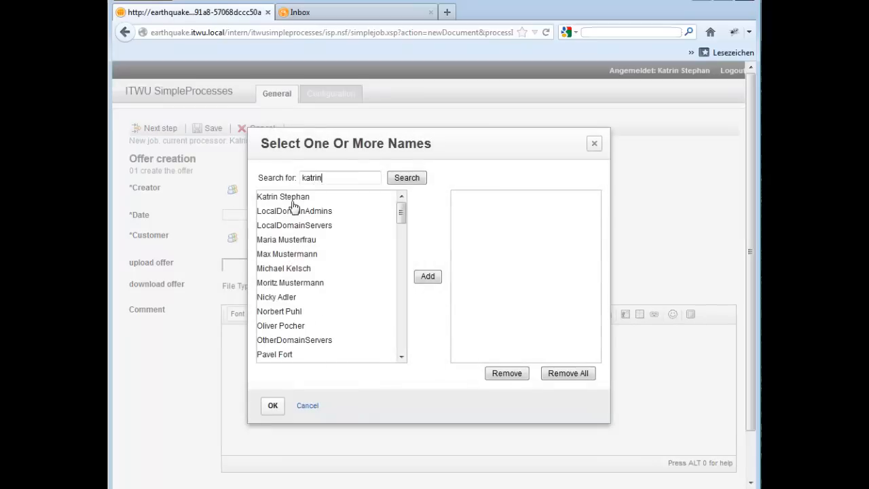
double_click(292, 197)
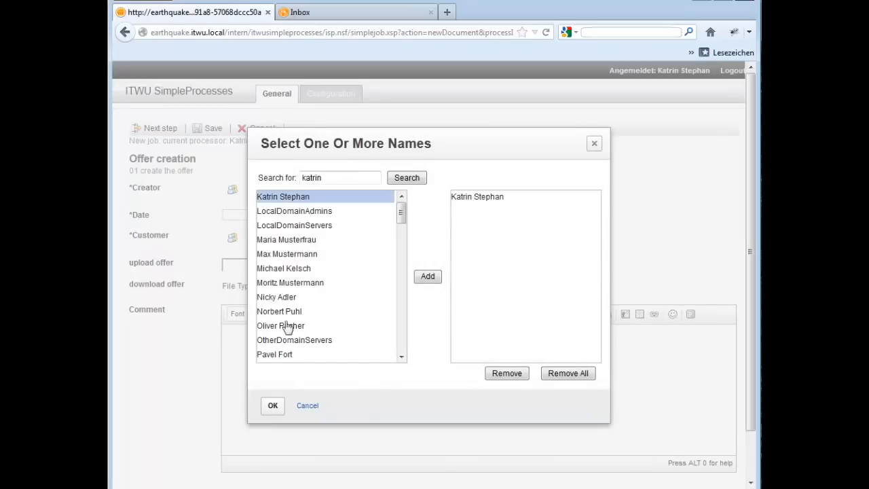
click(273, 404)
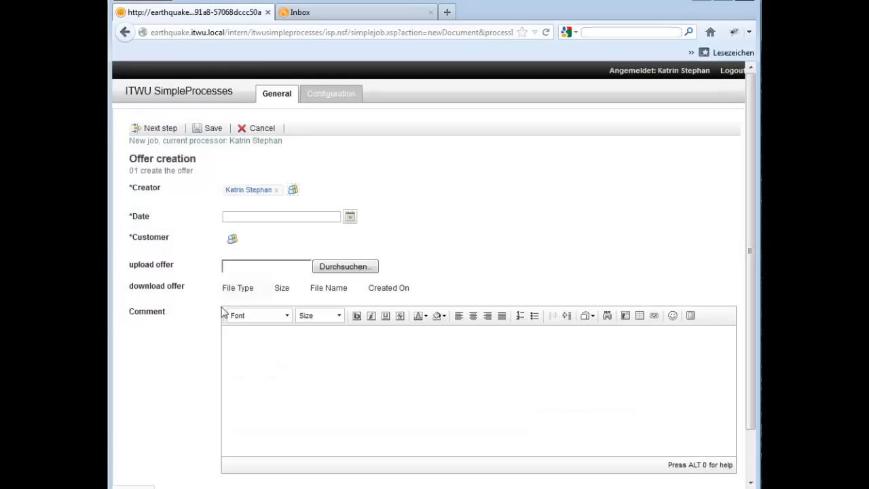
click(350, 217)
click(285, 288)
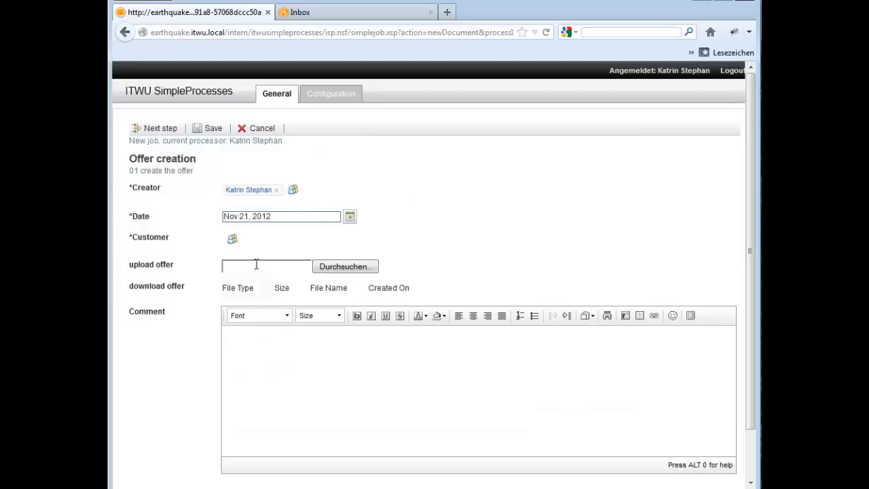
Select the offer's customer from the name directory and choose readme.txt from the desktop as the offer to upload.
click(232, 239)
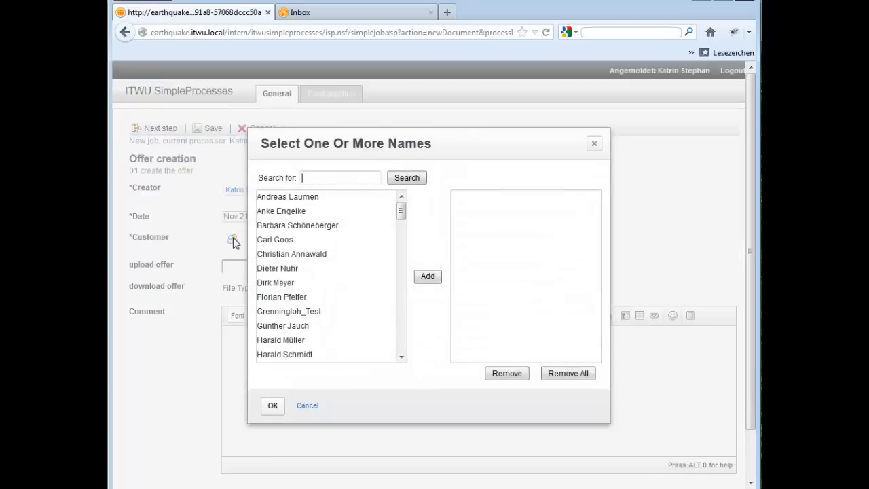
double_click(272, 216)
click(273, 405)
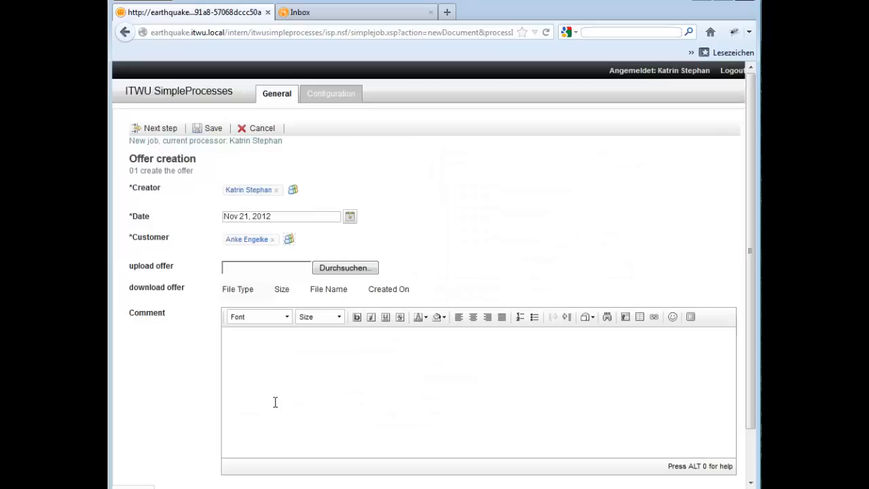
click(328, 271)
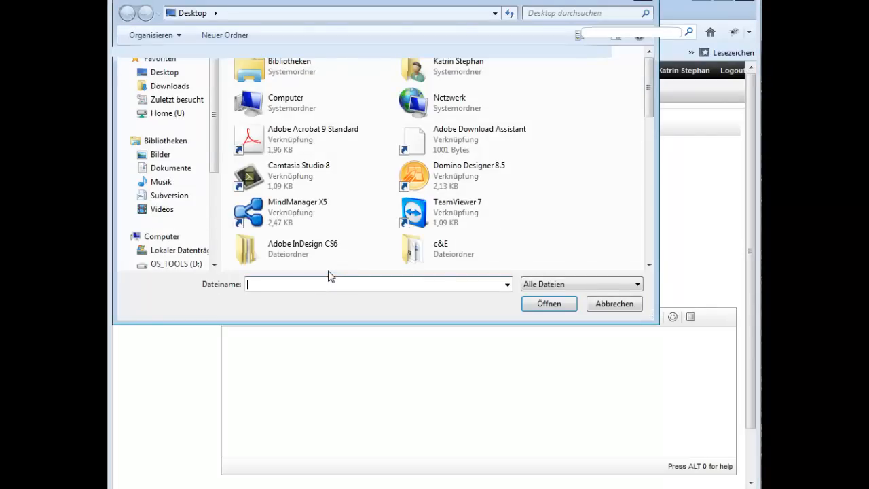
drag(649, 105, 659, 250)
double_click(275, 182)
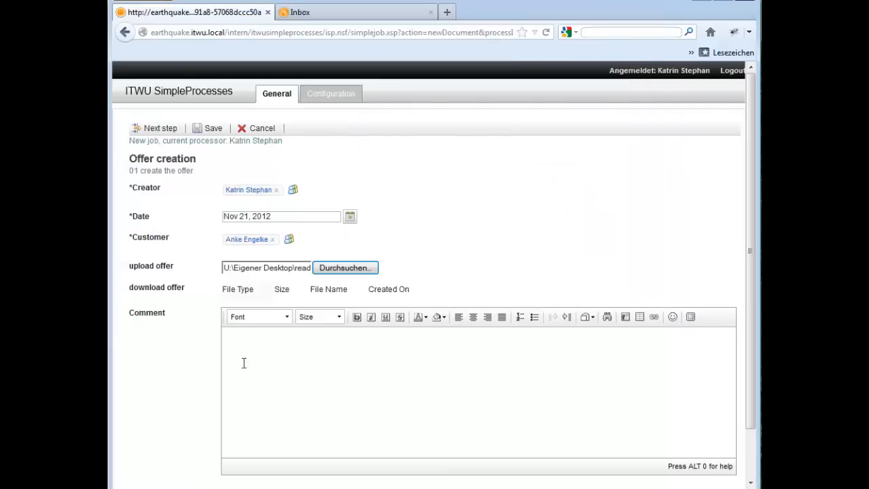
Forward the job to the activity "02 review the offer" and confirm the processor selection.
click(160, 129)
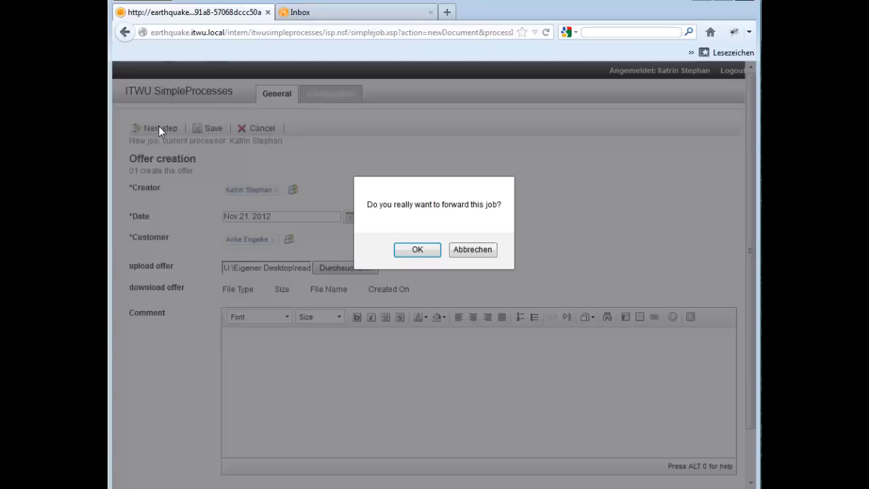
click(416, 251)
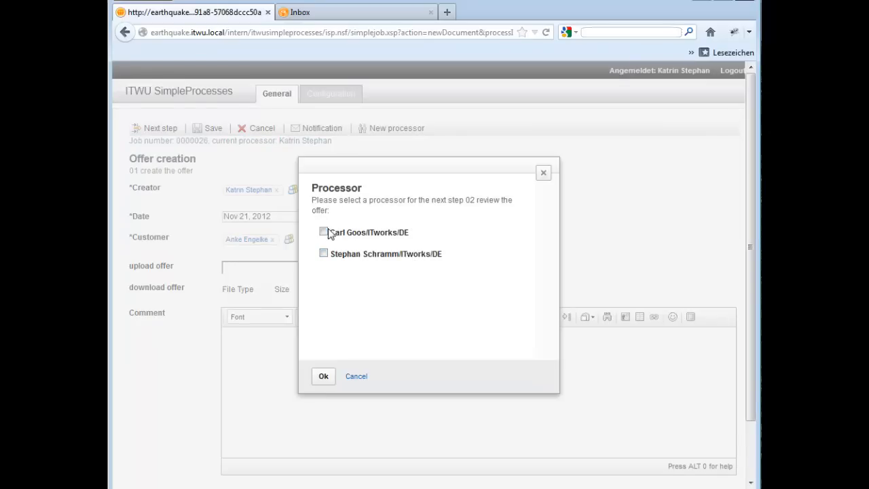
click(324, 378)
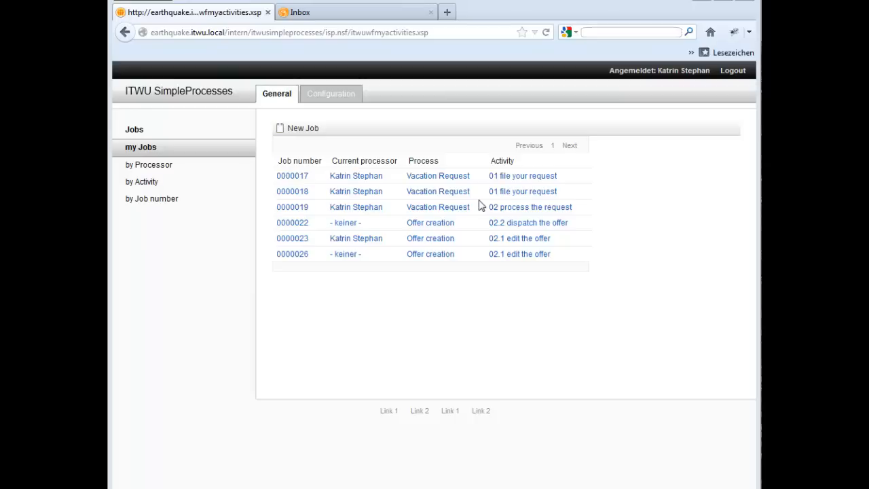
List 25 jobs per page by job number, open the newest Offer creation job awaiting review for editing and claim it.
click(156, 201)
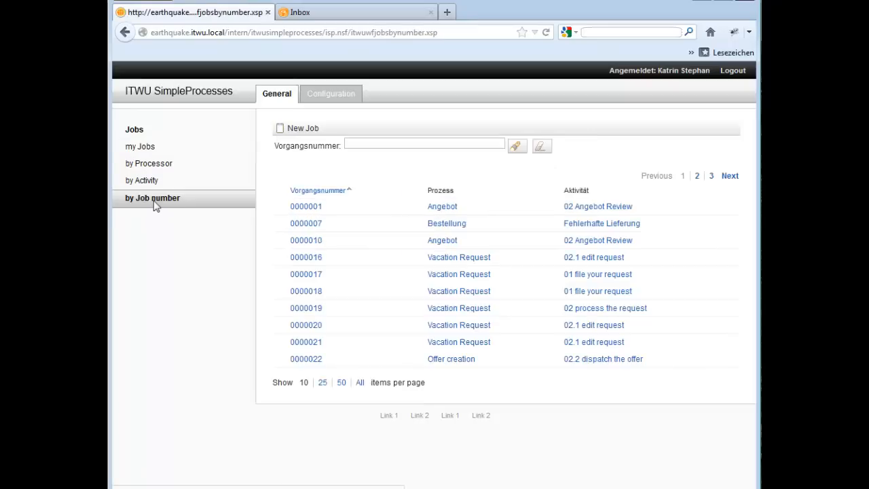
click(322, 382)
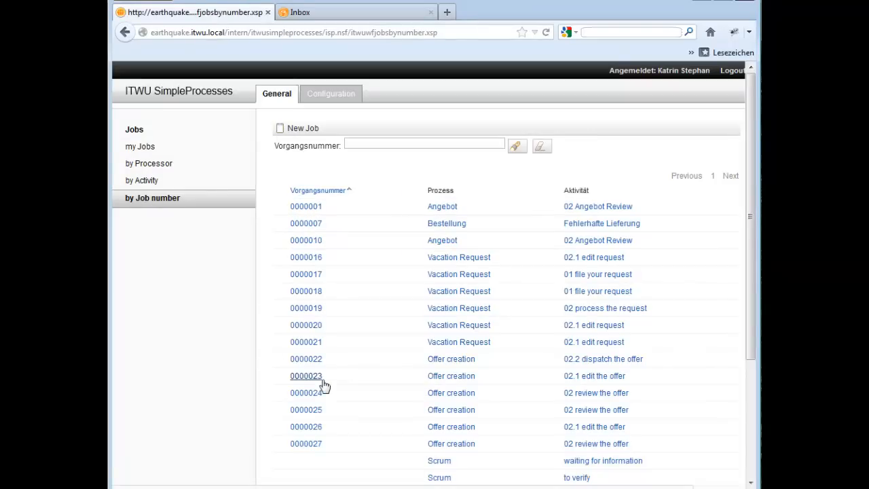
click(600, 446)
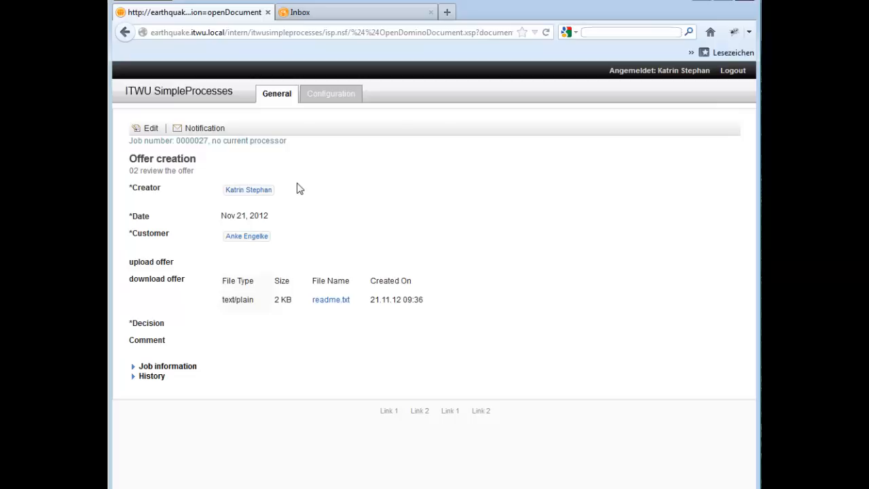
click(150, 128)
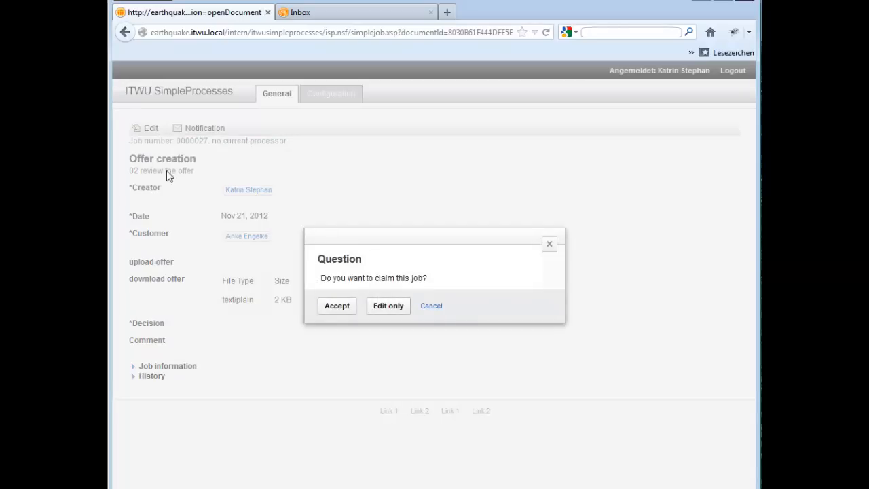
click(337, 309)
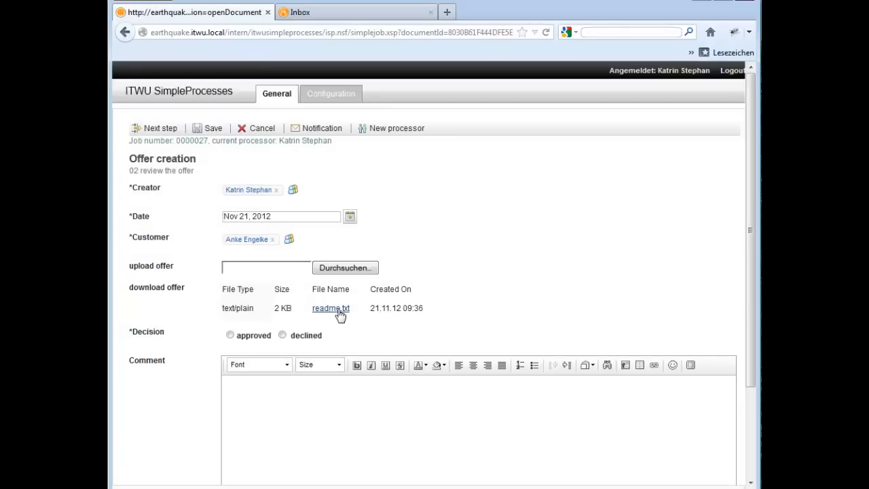
Check the download of readme.txt without opening it, set the Decision to declined and enter the comment "35.000,-- EUR".
click(331, 308)
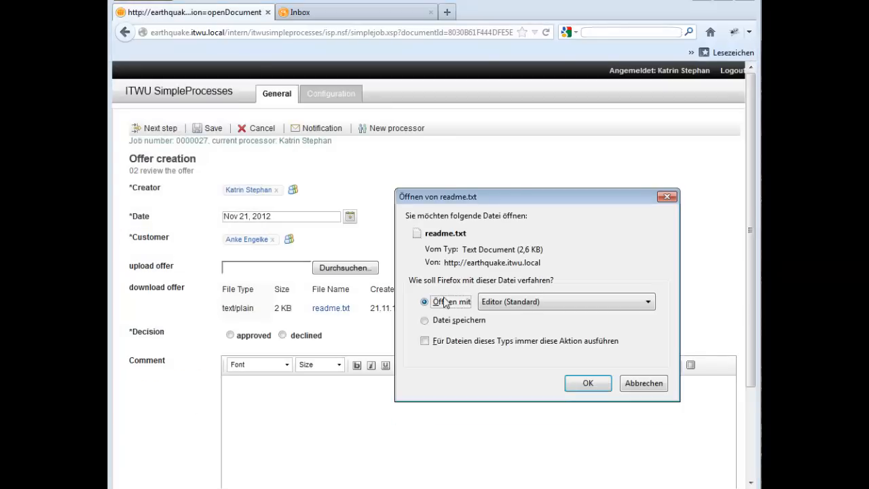
click(635, 387)
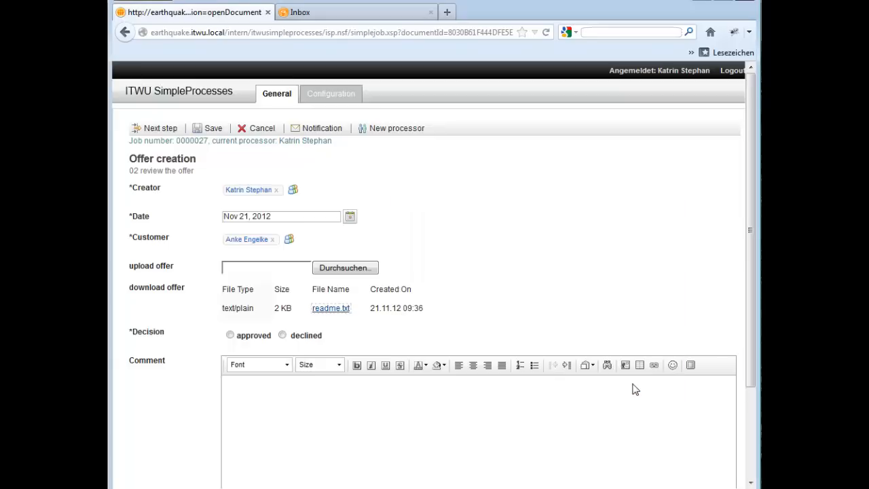
click(283, 335)
click(263, 398)
text(35)
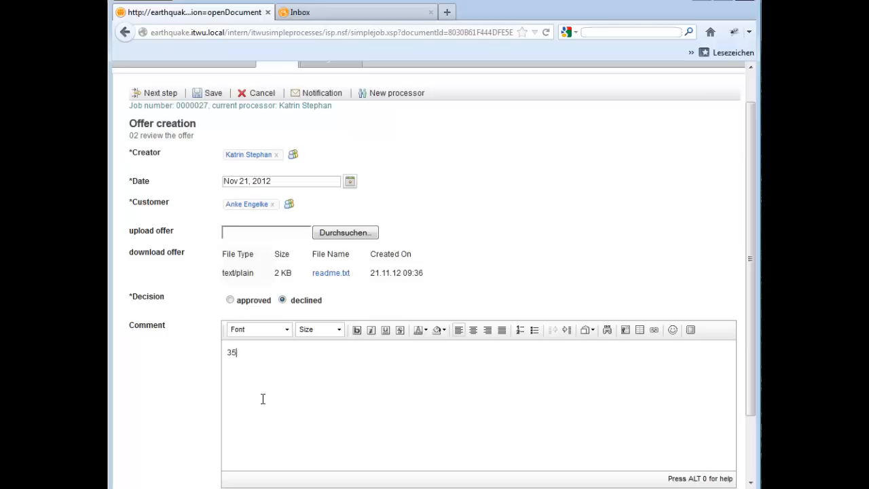
text(.000,-- EUR)
Forward the reviewed job to the activity "02.1 edit the offer".
click(155, 94)
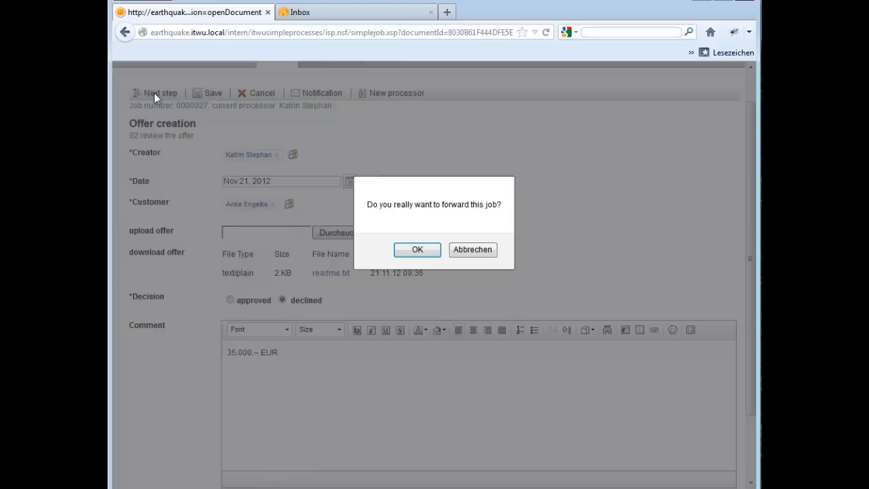
click(413, 251)
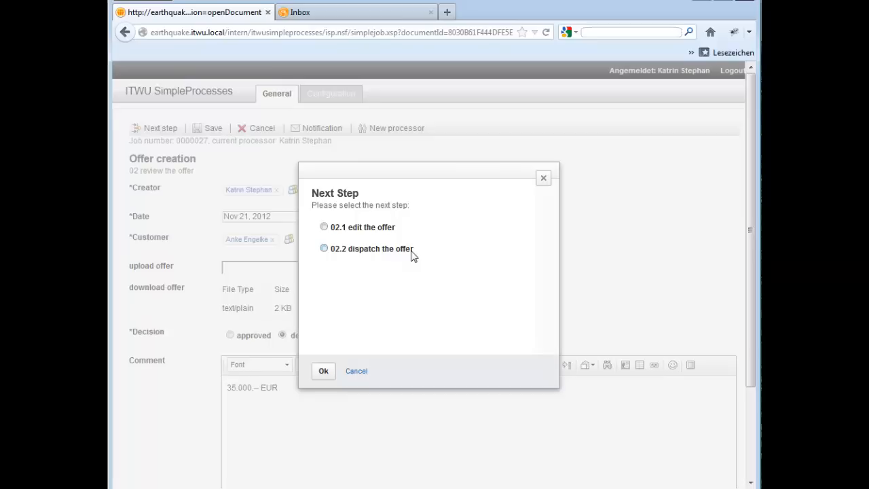
click(350, 231)
click(323, 374)
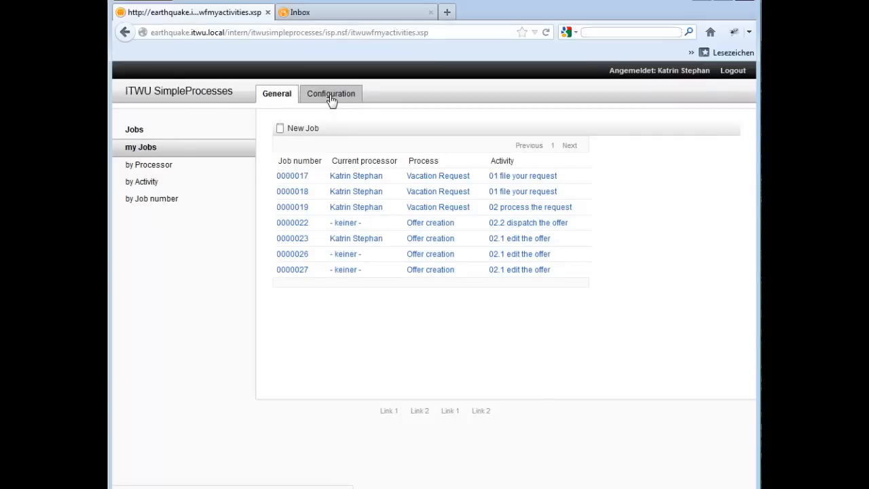
Switch to the iNotes inbox, open the mail "Your offer has been reviewed and needs to be modified" and follow its document link.
click(326, 11)
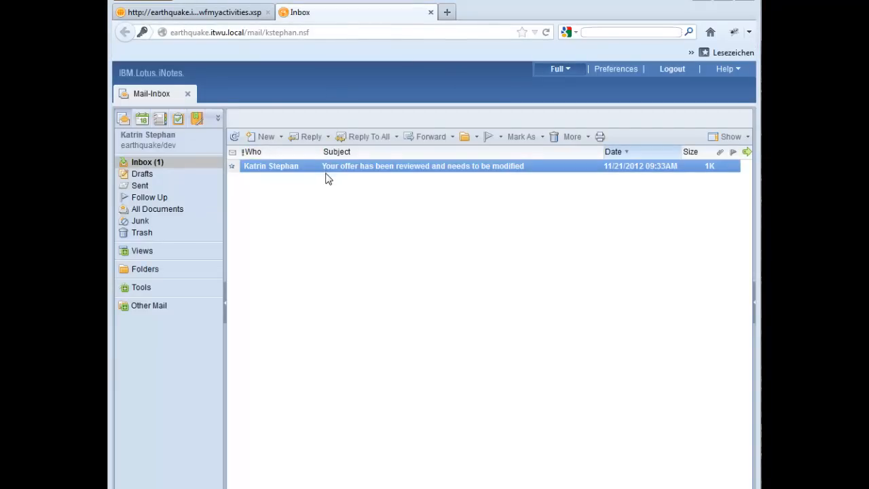
double_click(325, 170)
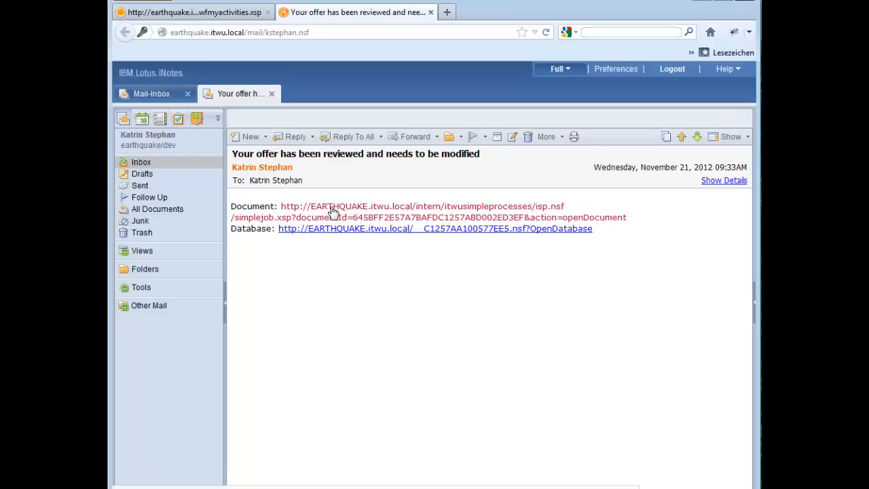
click(333, 212)
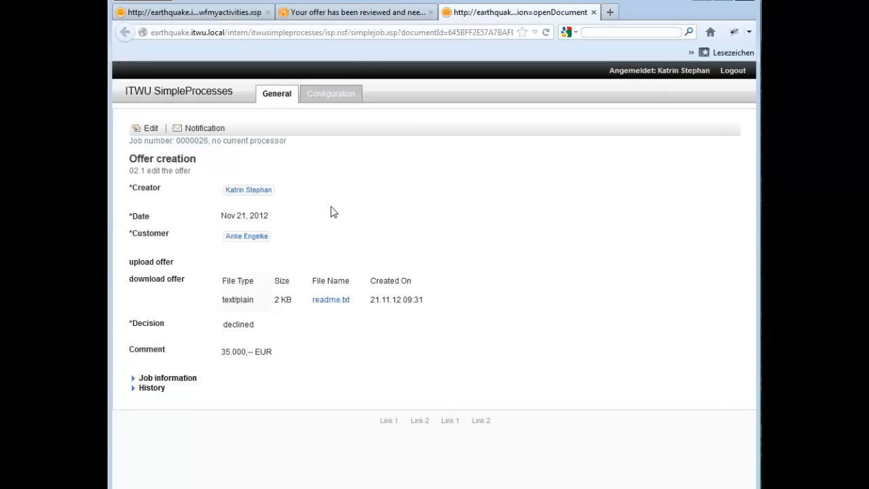
Open the linked Offer creation job for editing, claim it, and check the download of readme.txt without opening the file.
click(146, 129)
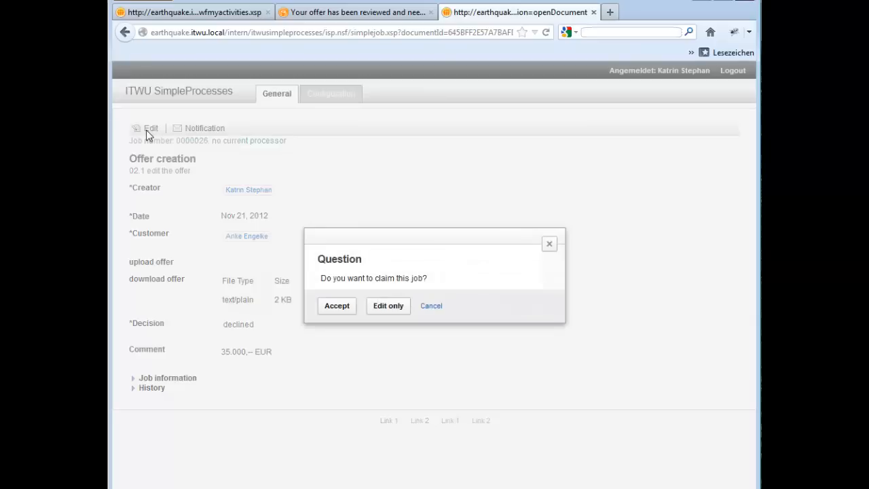
click(339, 306)
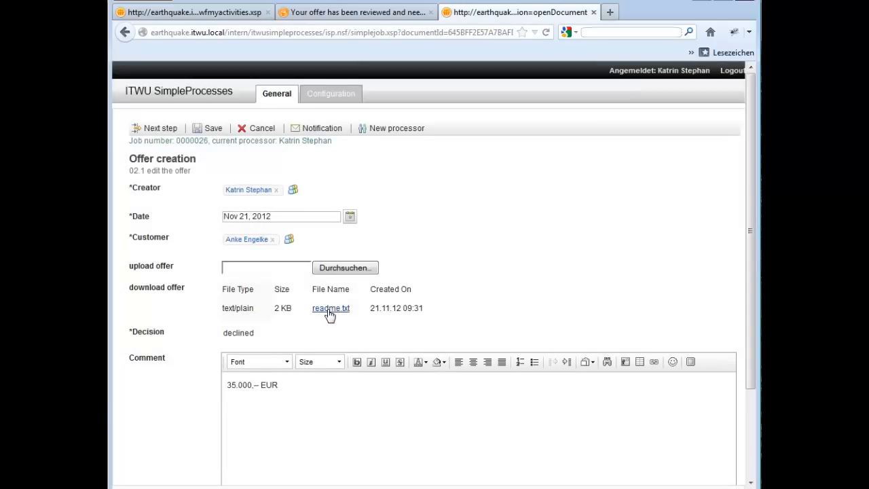
click(329, 309)
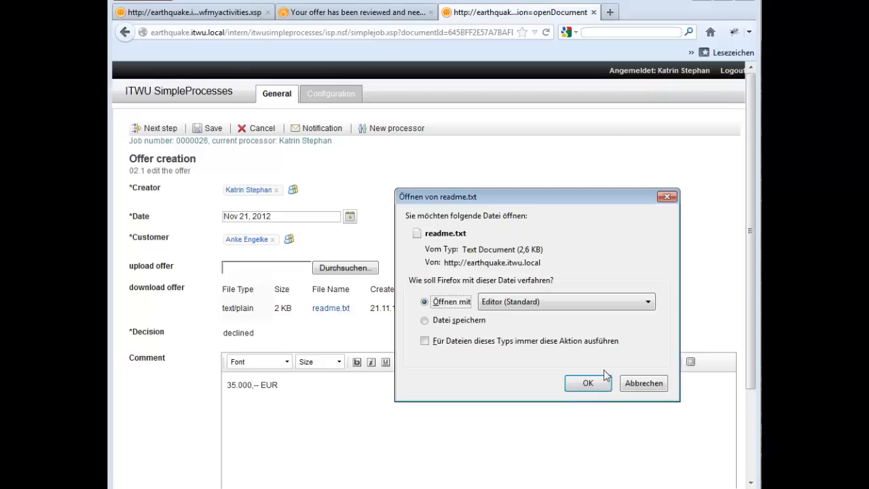
click(640, 385)
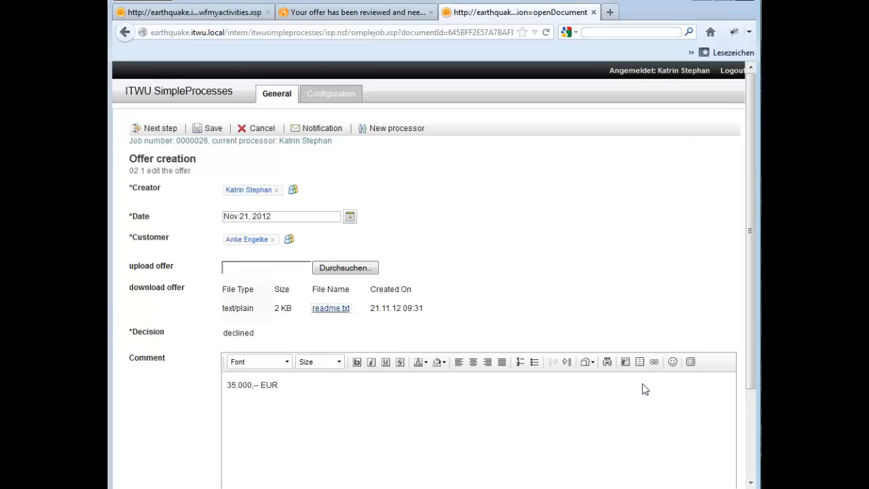
Choose the offer file from U:\Eigener Desktop for upload and add a comment line stating who modified it on Nov 21, 2012.
click(340, 269)
drag(649, 95, 650, 234)
double_click(296, 187)
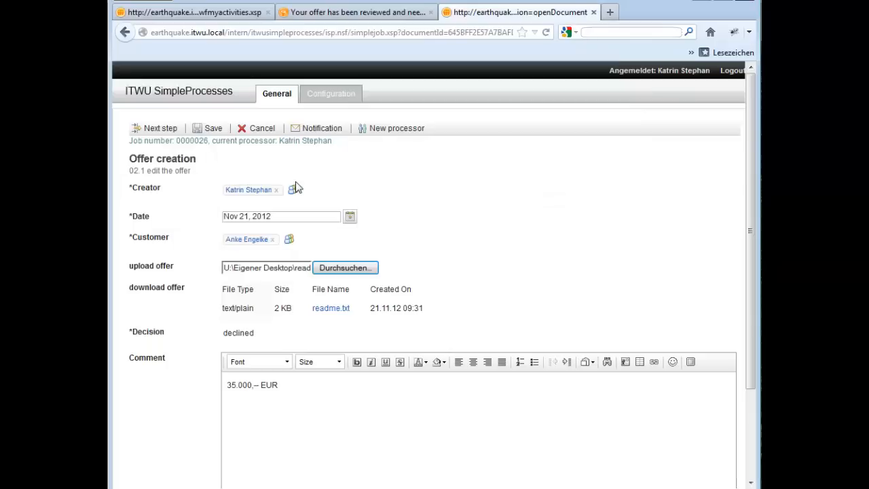
click(264, 406)
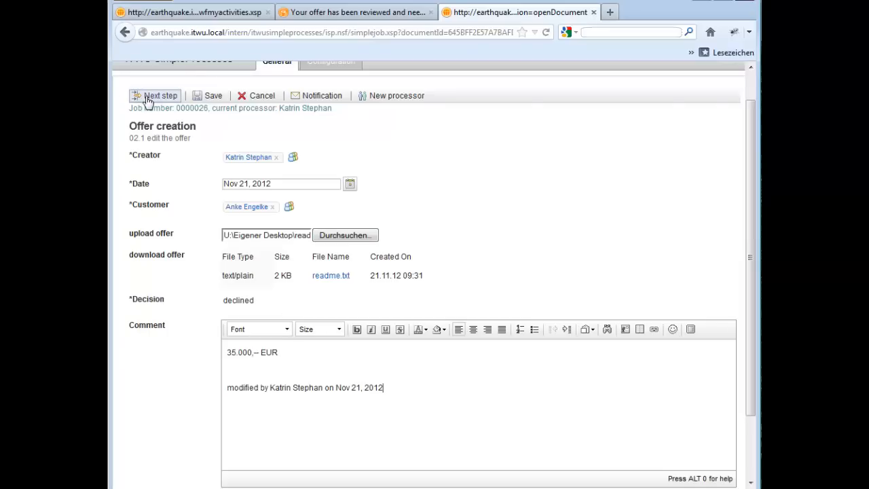
Forward the edited job to the activity "02 review the offer" with the first listed processor selected.
click(151, 97)
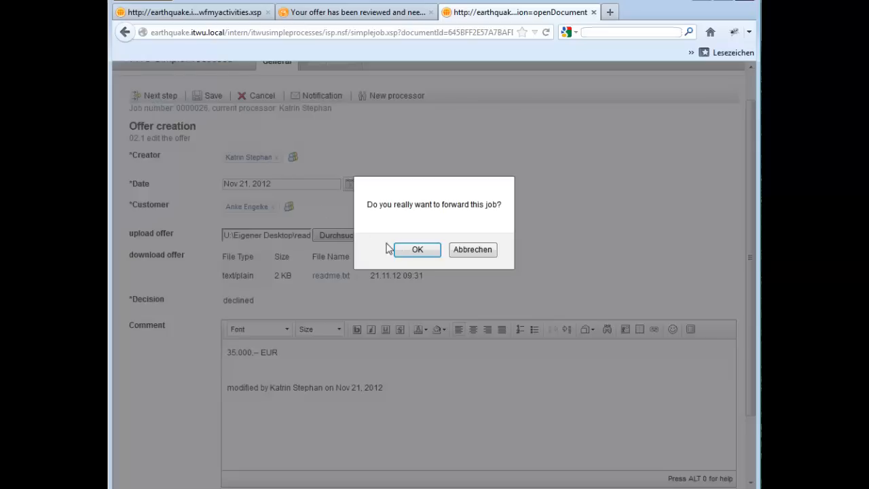
click(402, 249)
click(357, 233)
click(324, 378)
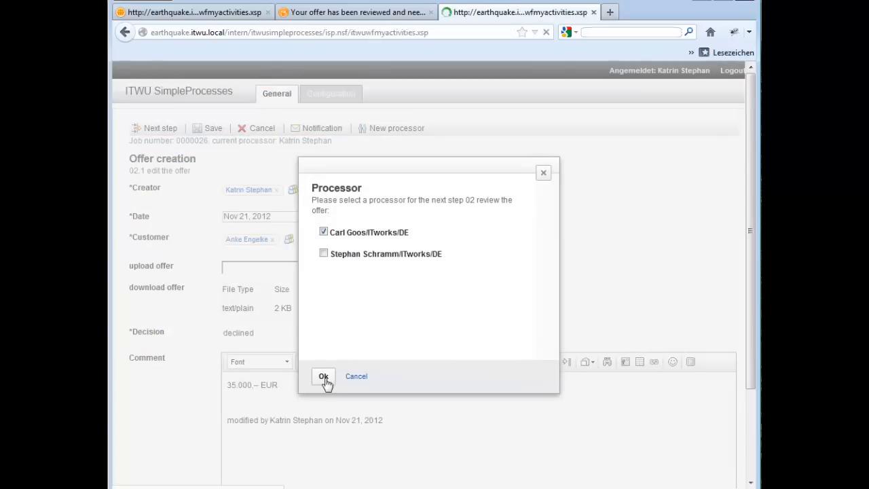